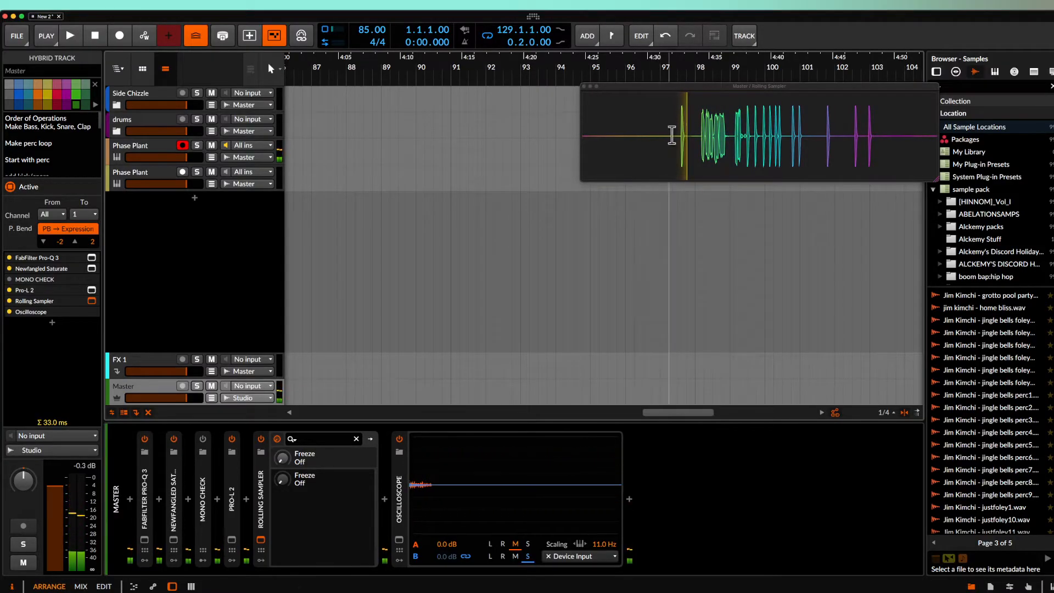
Place the audio captured in Rolling Sampler as a clip on a new track below the second Phase Plant track
mouse_move(473, 248)
mouse_down()
mouse_move(294, 223)
mouse_move(301, 215)
mouse_up()
click(378, 217)
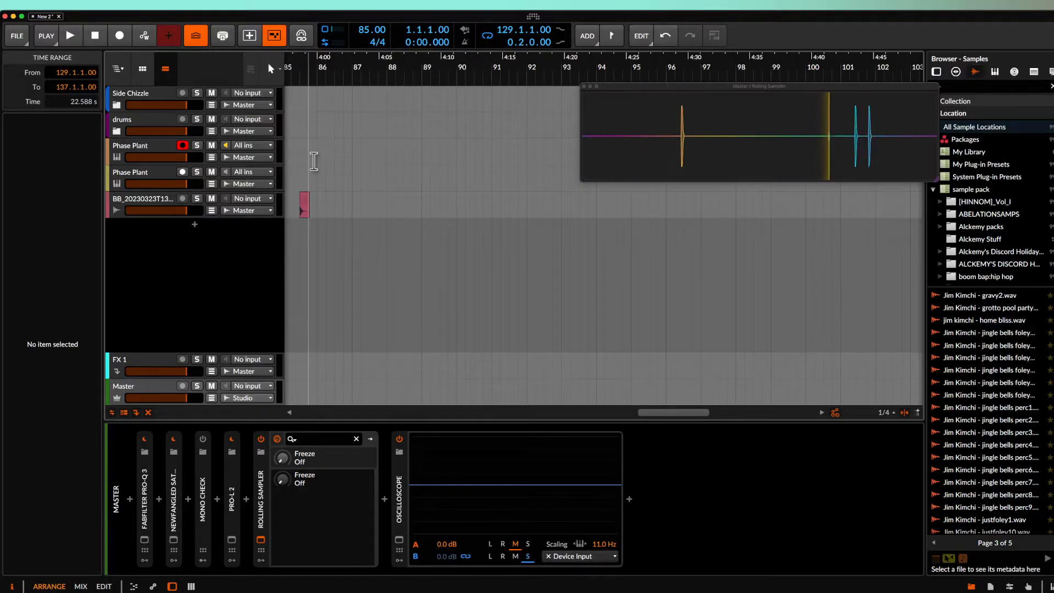
Add an audio track directly below the first Phase Plant track
scroll(314, 161, left, 7)
scroll(314, 162, down, 5)
scroll(314, 161, left, 10)
scroll(314, 161, down, 2)
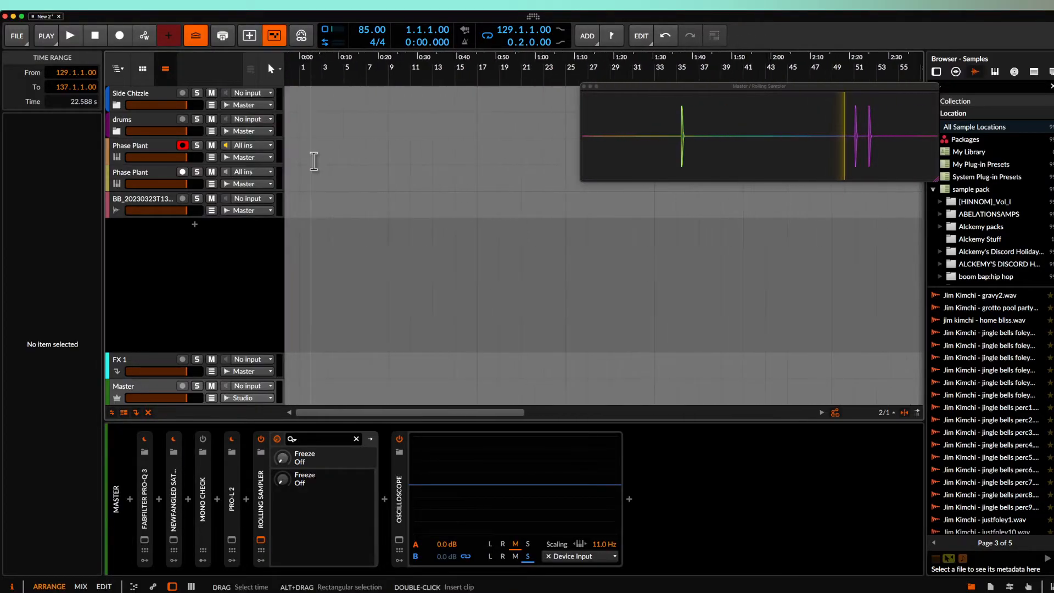
click(134, 145)
key(super+shift+t)
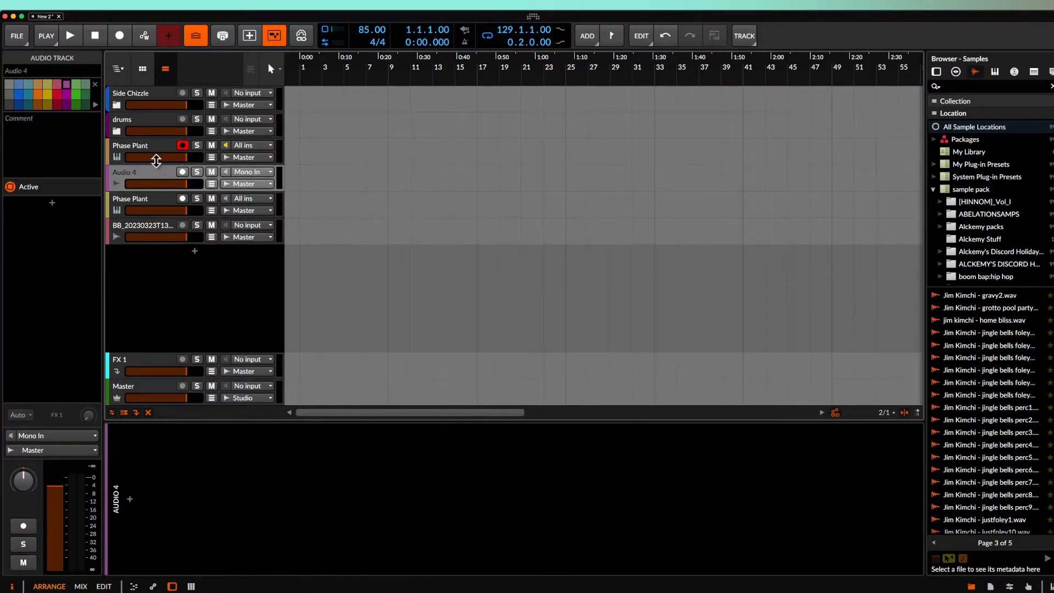
Set the new audio track's input to the first Phase Plant track's POST output and arm it for recording
click(254, 174)
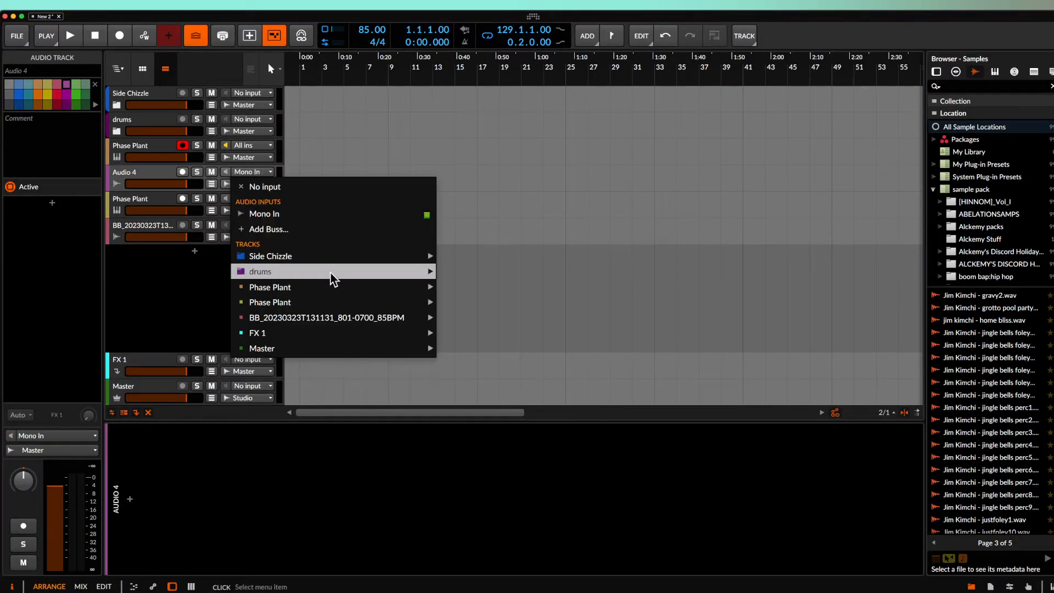
mouse_move(324, 290)
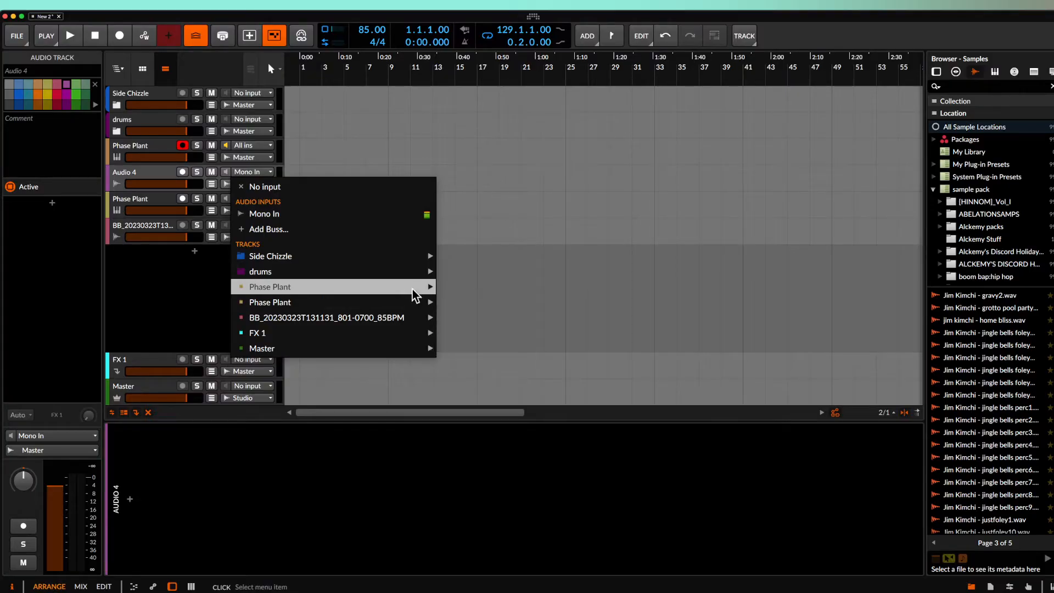
click(482, 301)
click(182, 172)
Insert a one-bar clip at bar 1 on the first Phase Plant track and draw a C#3 note across its full length
double_click(300, 159)
scroll(300, 159, up, 5)
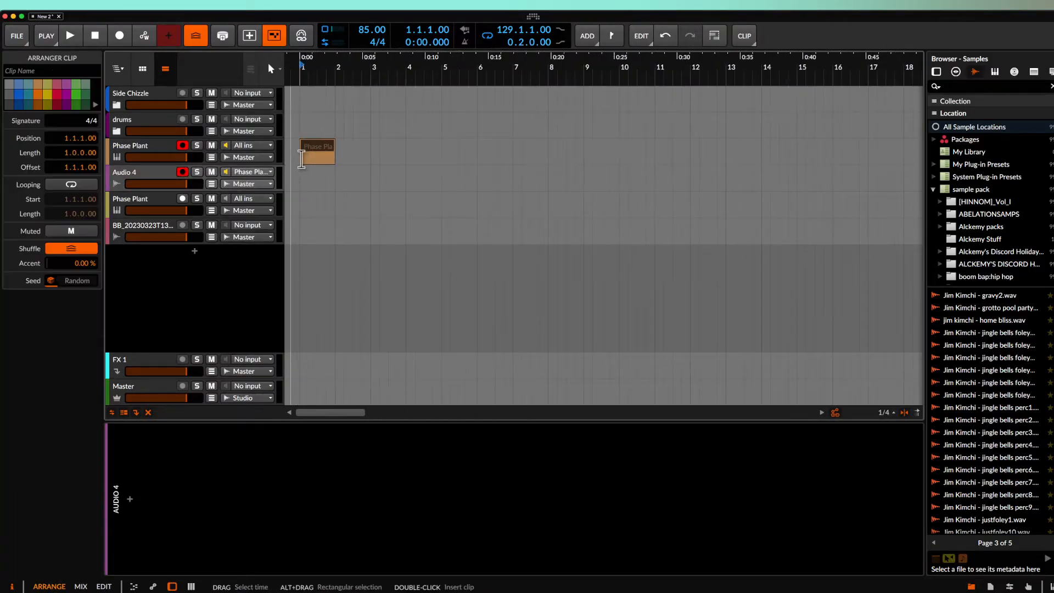
double_click(321, 148)
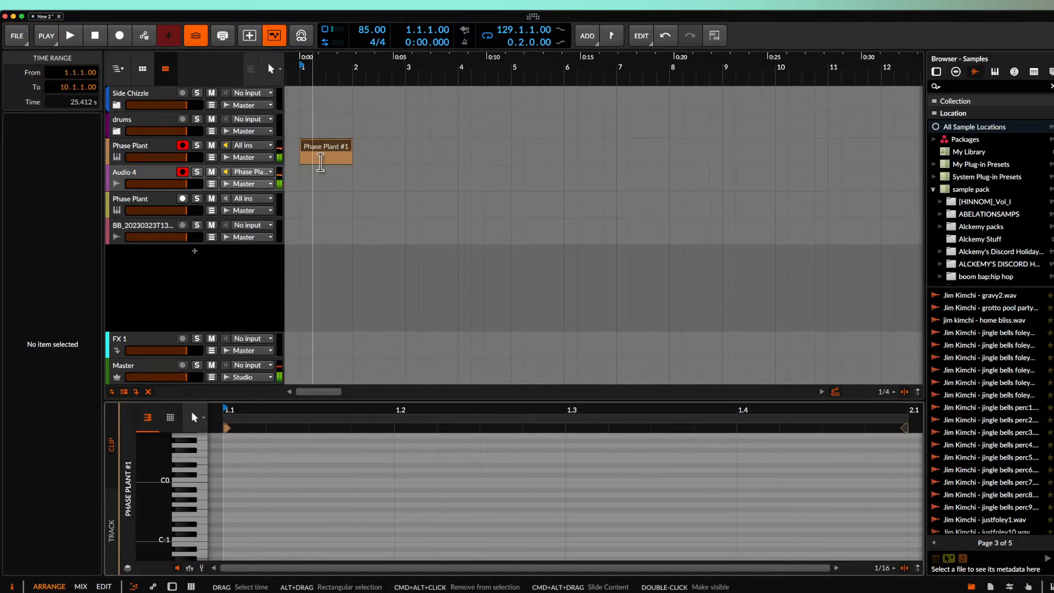
scroll(249, 442, up, 10)
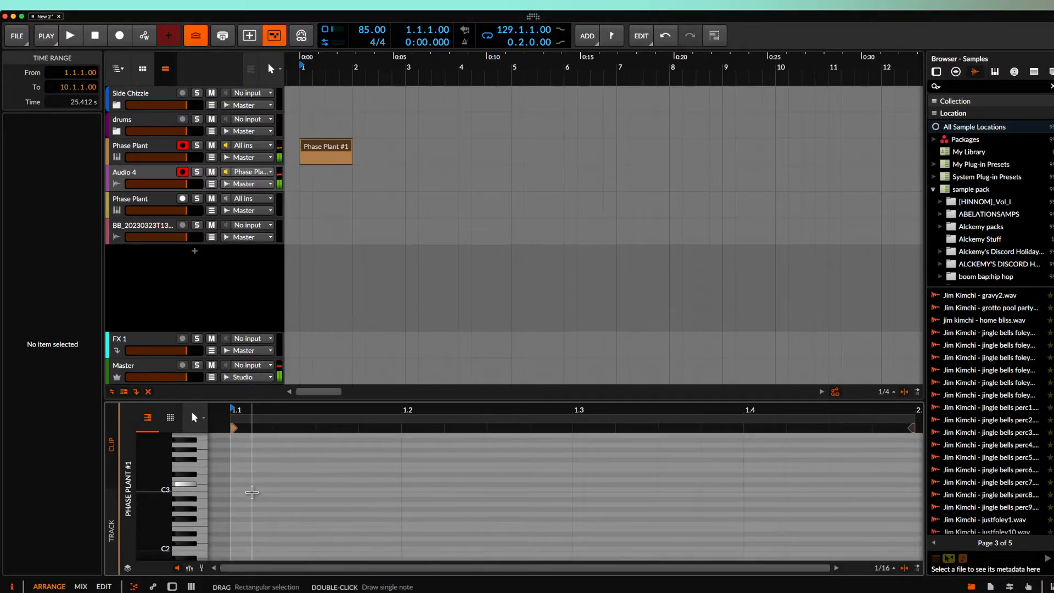
double_click(242, 485)
drag(271, 485, 941, 504)
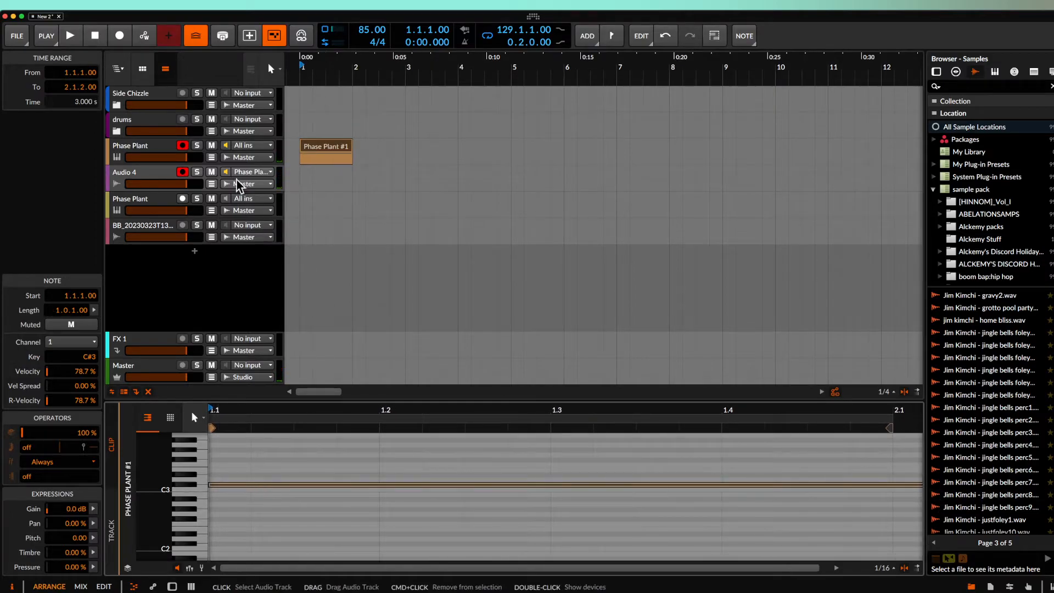
Turn off monitoring on the Audio 4 track and record a short take of the Phase Plant output from bar 1
click(166, 172)
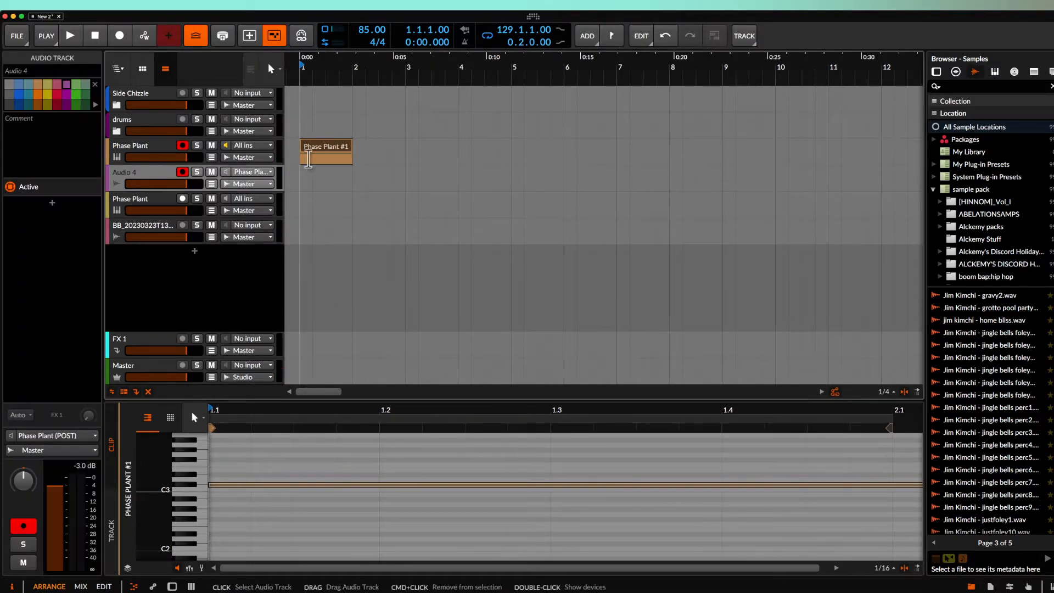
click(331, 152)
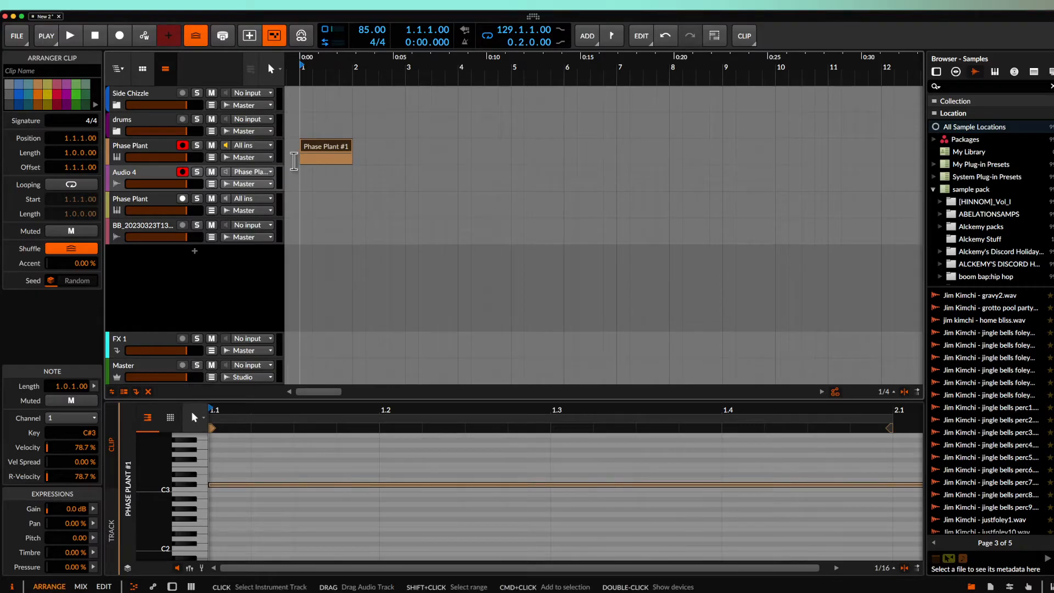
click(291, 155)
click(119, 35)
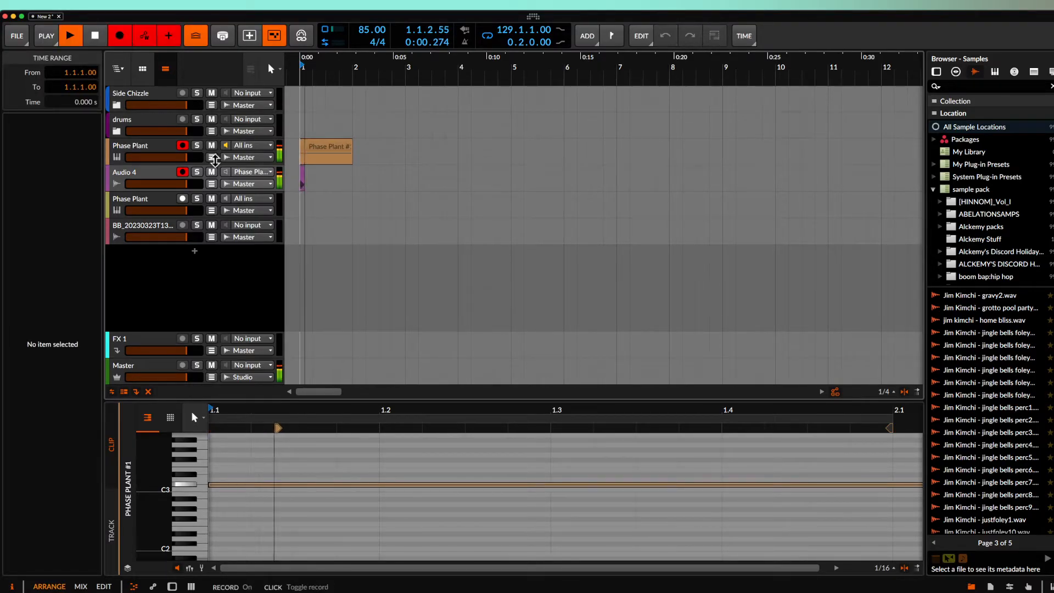
key(space)
Move the first piece of the Phase Plant note clip to bar 3
key(plus)
drag(318, 156, 496, 151)
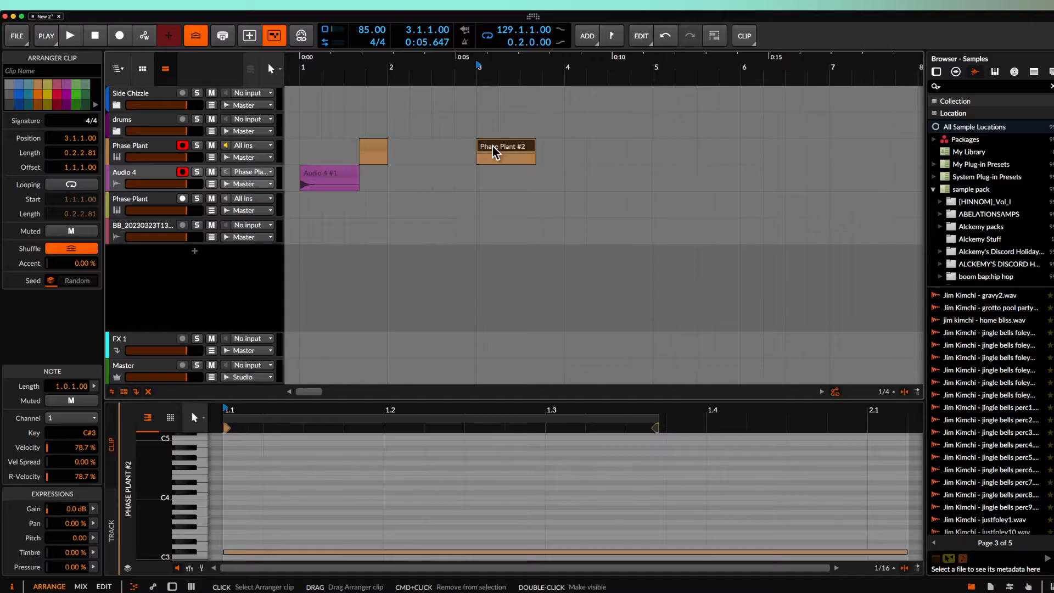
Try bouncing the Phase Plant clip at bar 3 with the Pre-Fader source, and undo the bounce
key(super+b)
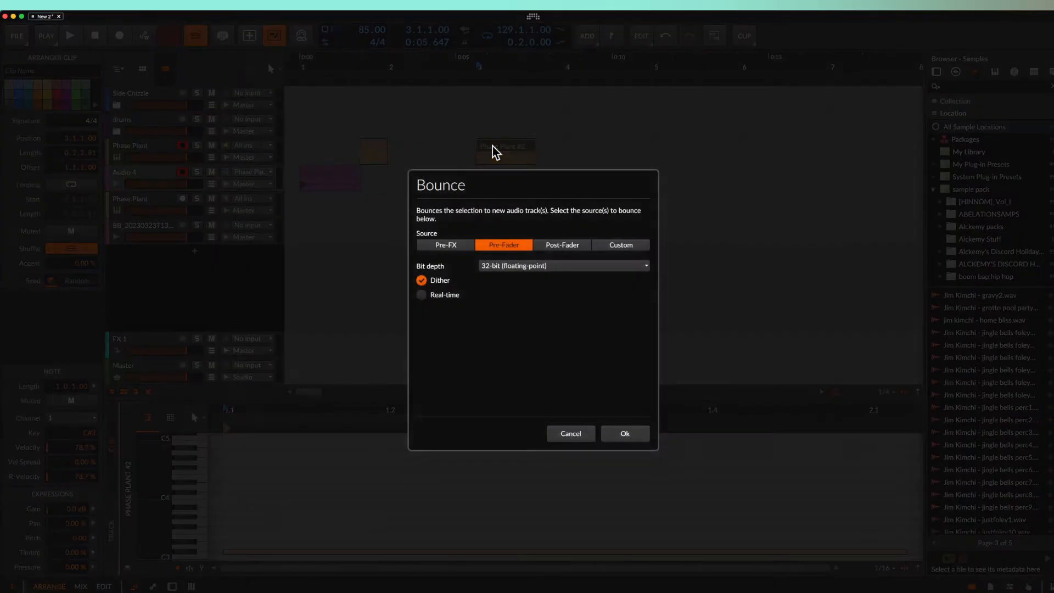
key(Return)
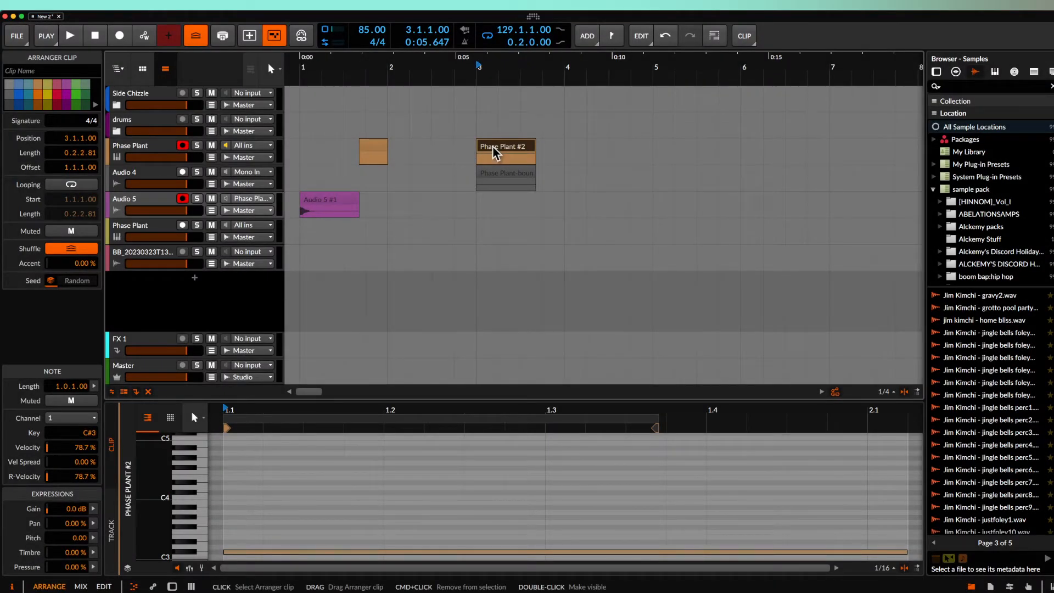
key(super+z)
Check the C#3 note in the Phase Plant clip at bar 3 and bounce the clip to a new audio track
scroll(492, 148, up, 5)
double_click(492, 148)
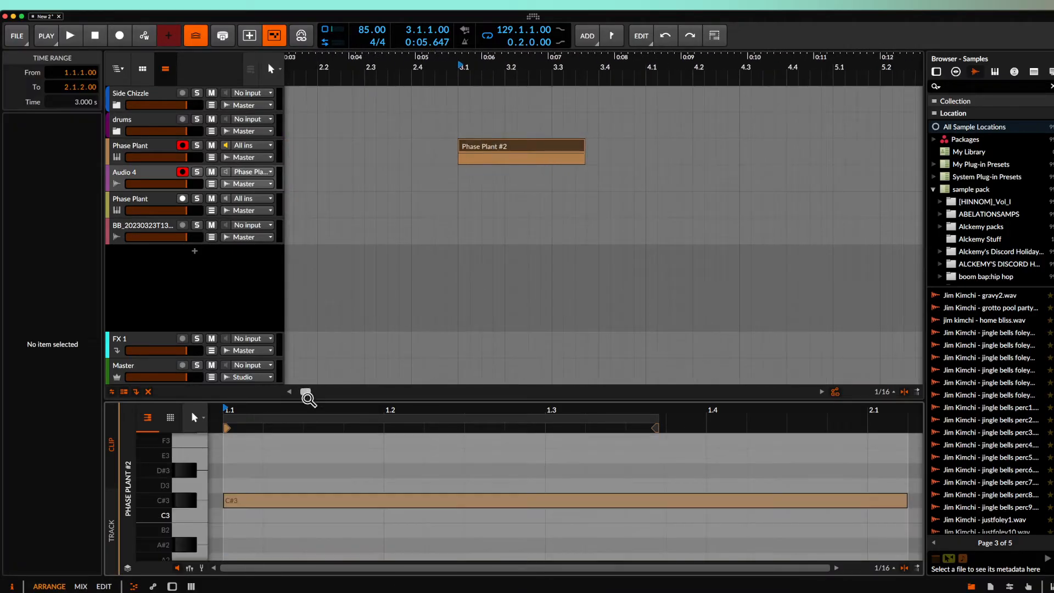
mouse_move(258, 502)
mouse_down()
mouse_move(286, 503)
mouse_move(265, 500)
mouse_up()
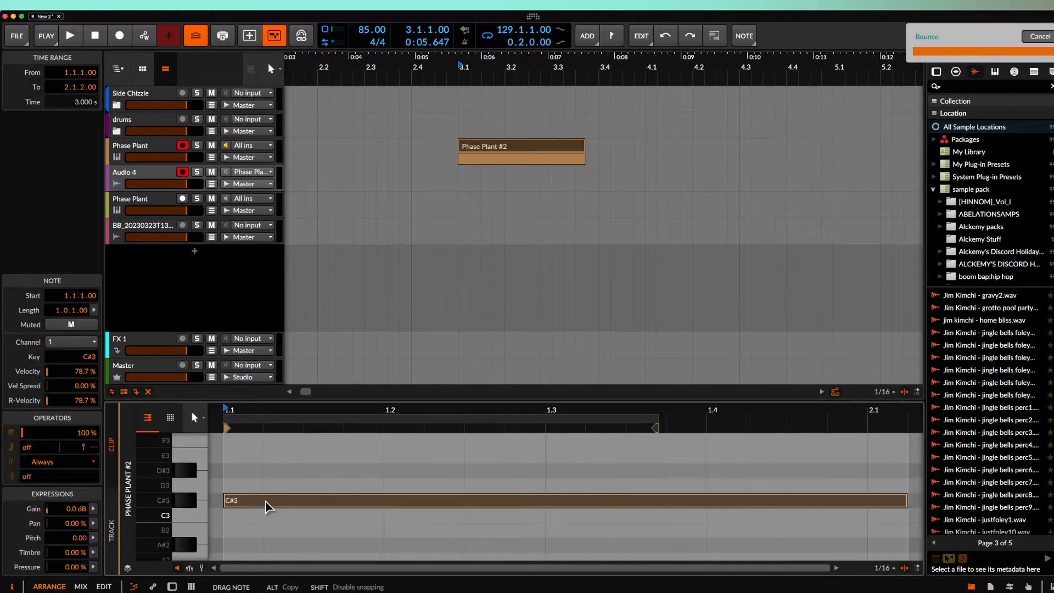
click(490, 148)
key(super+b)
key(Return)
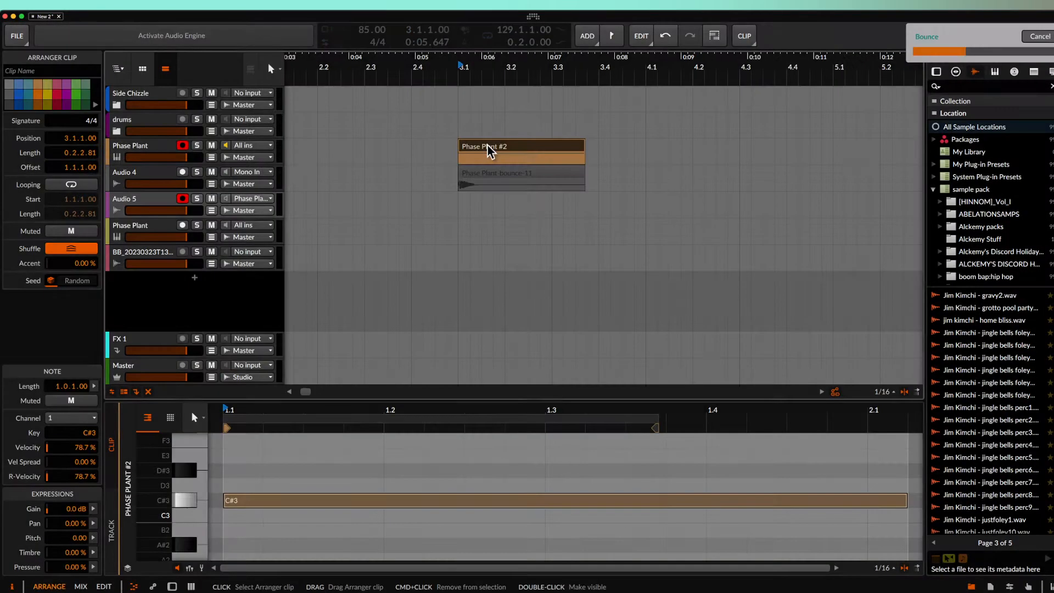
Move the bounced audio clip along its track to start at 3.4.1.00
scroll(490, 178, up, 3)
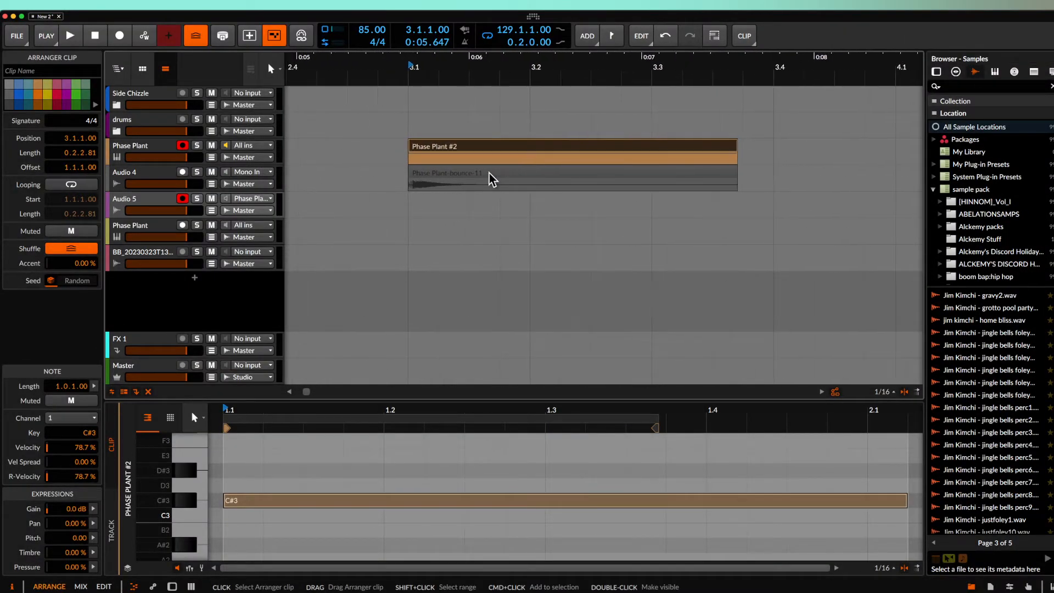
scroll(490, 178, down, 3)
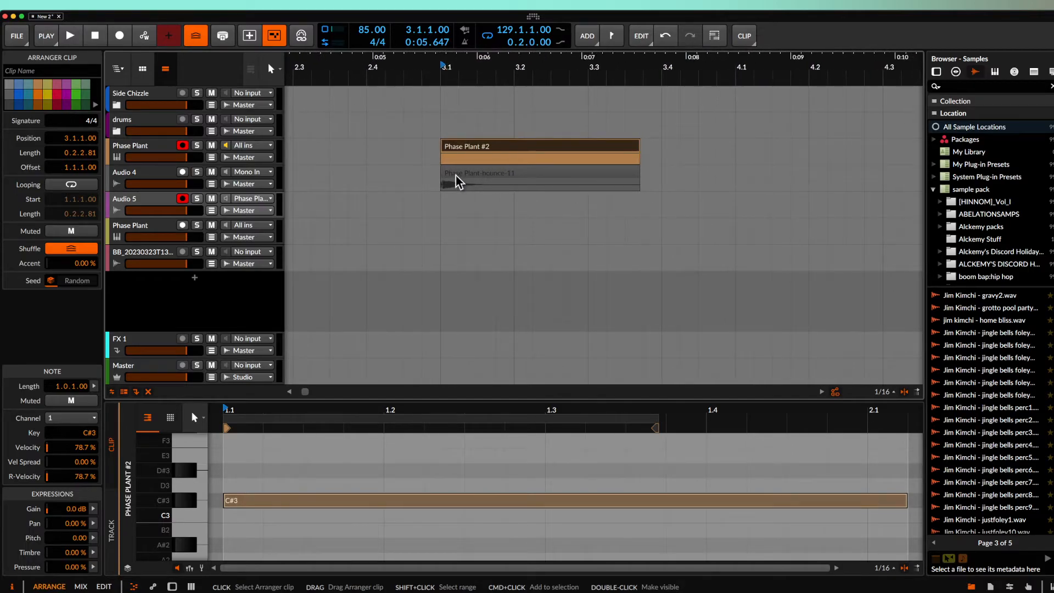
drag(455, 177, 676, 178)
Increase the height of the bounced clip's track to show the start of its waveform in detail
scroll(676, 174, up, 5)
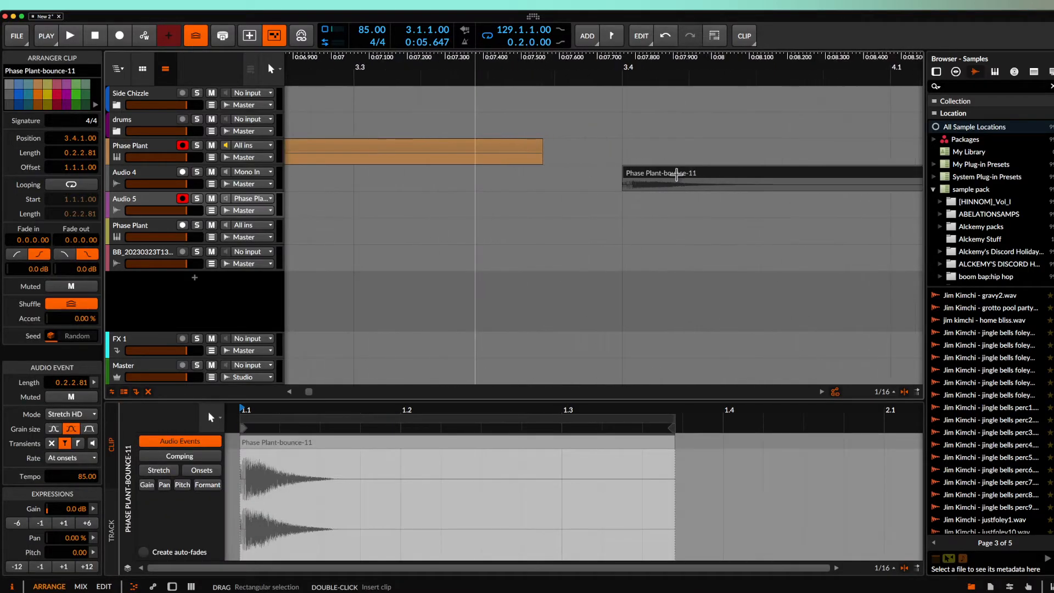
scroll(664, 179, up, 6)
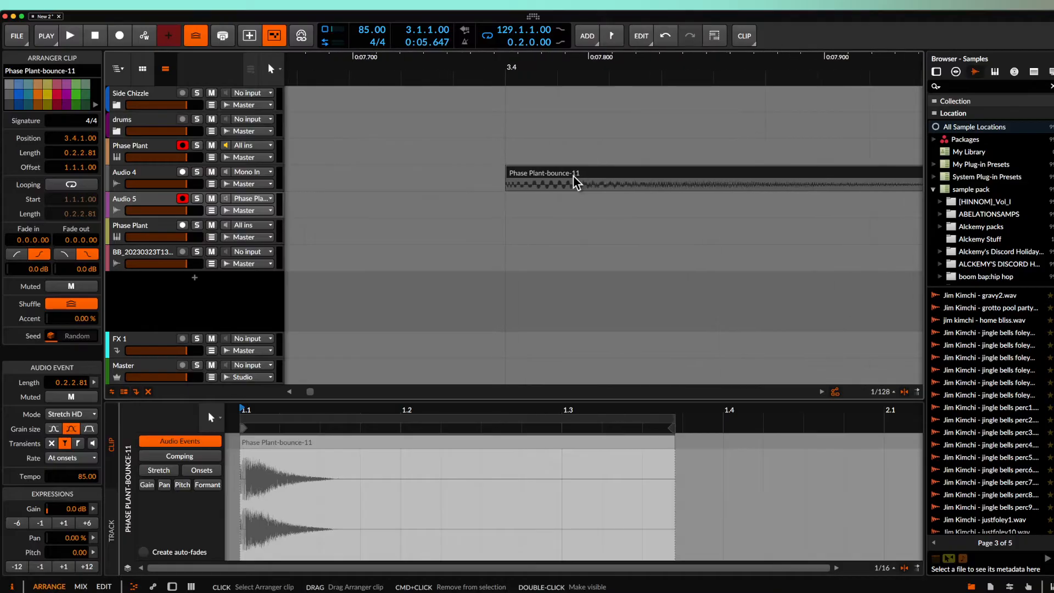
scroll(521, 181, down, 2)
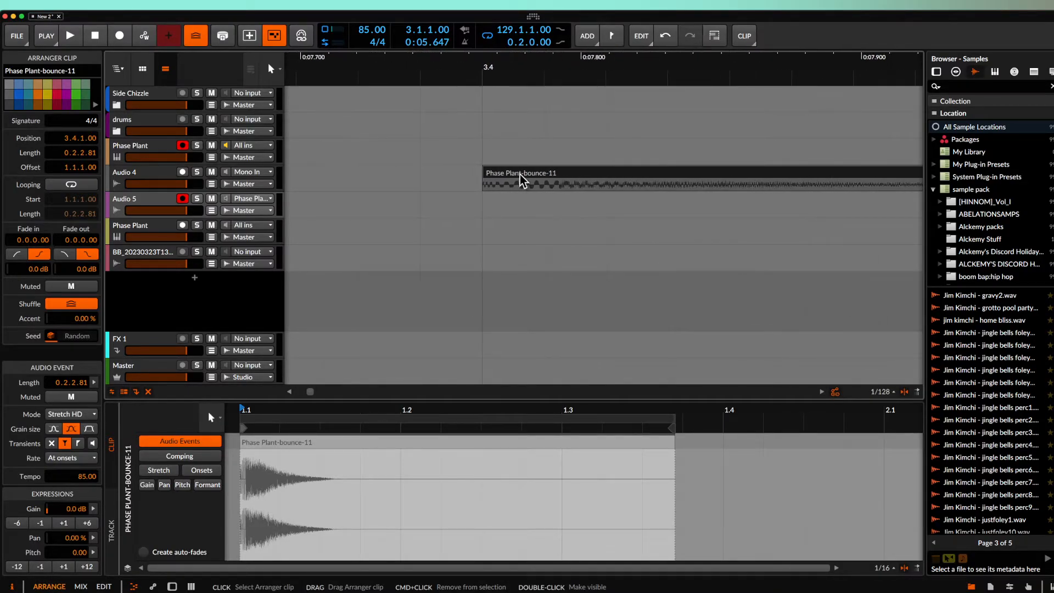
scroll(521, 181, down, 3)
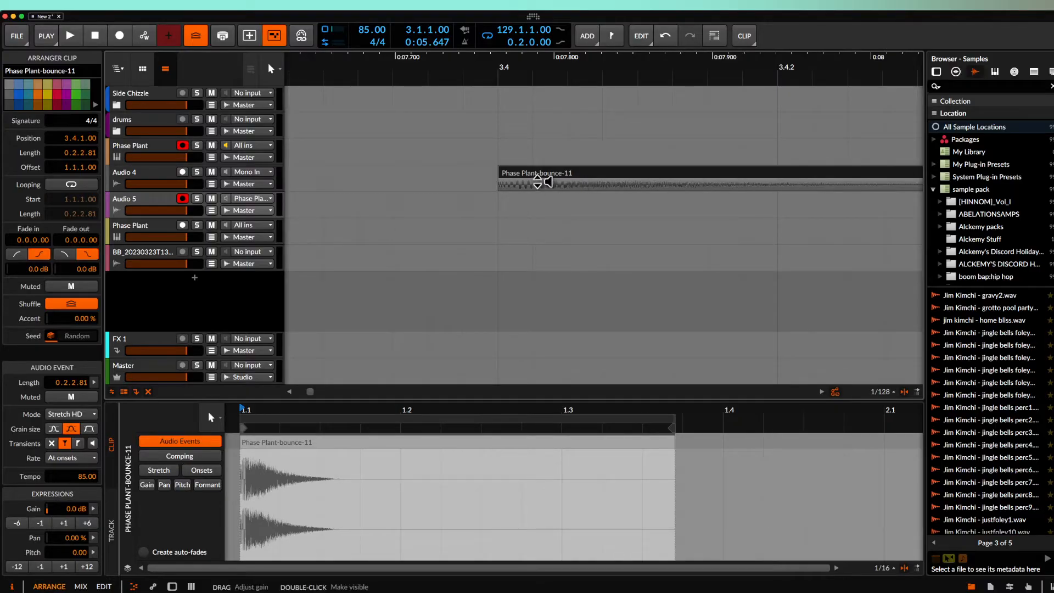
scroll(483, 182, up, 3)
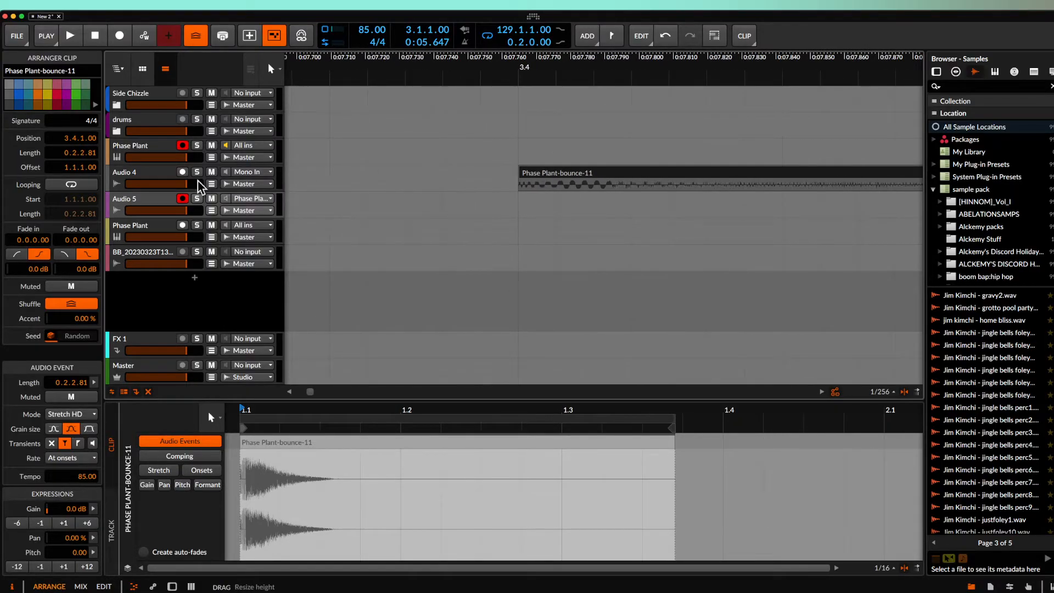
drag(170, 192, 169, 325)
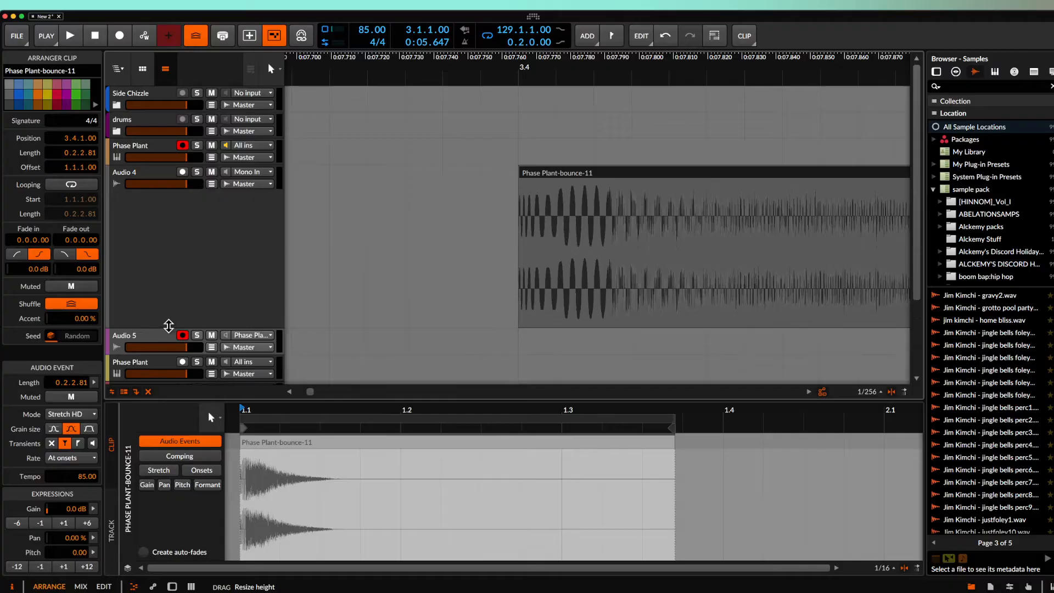
scroll(498, 269, down, 3)
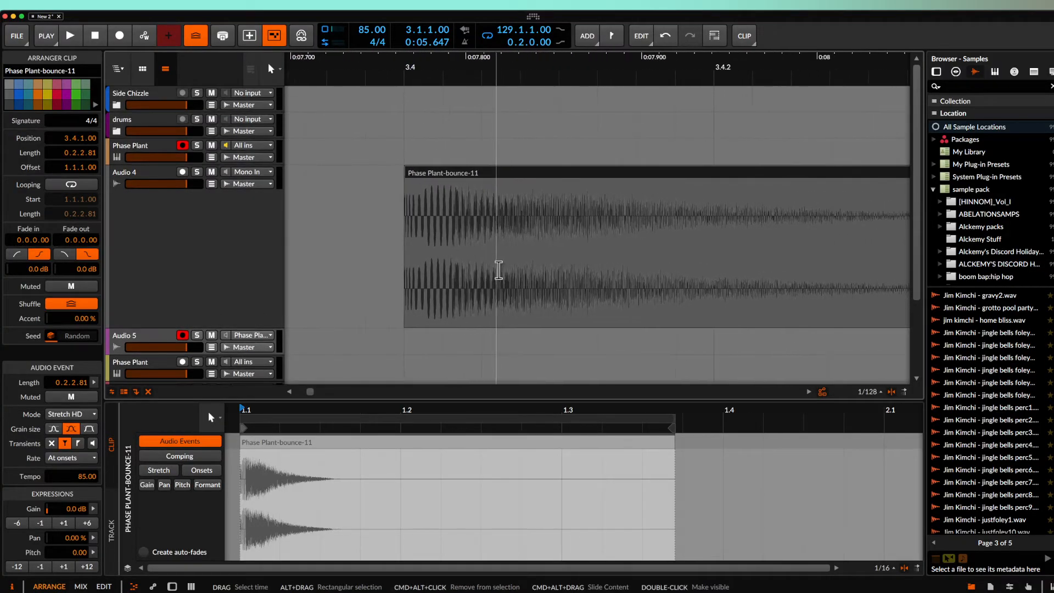
Play the bounced clip from its start and examine the attack and decay of its waveform
click(459, 181)
scroll(460, 182, down, 3)
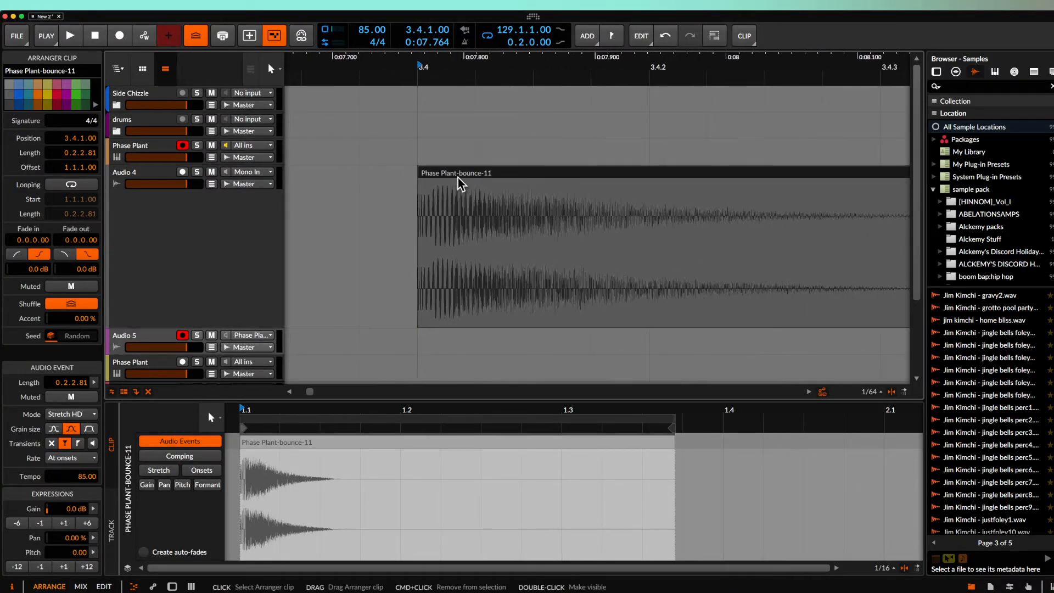
scroll(458, 183, down, 3)
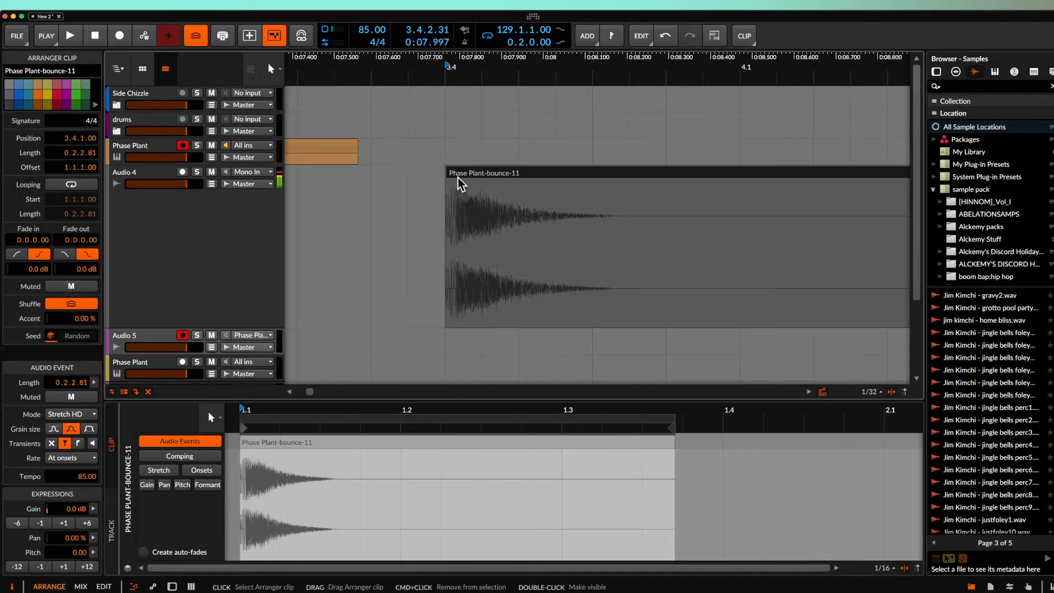
scroll(457, 175, left, 5)
scroll(458, 176, down, 3)
scroll(566, 235, up, 3)
scroll(567, 234, down, 5)
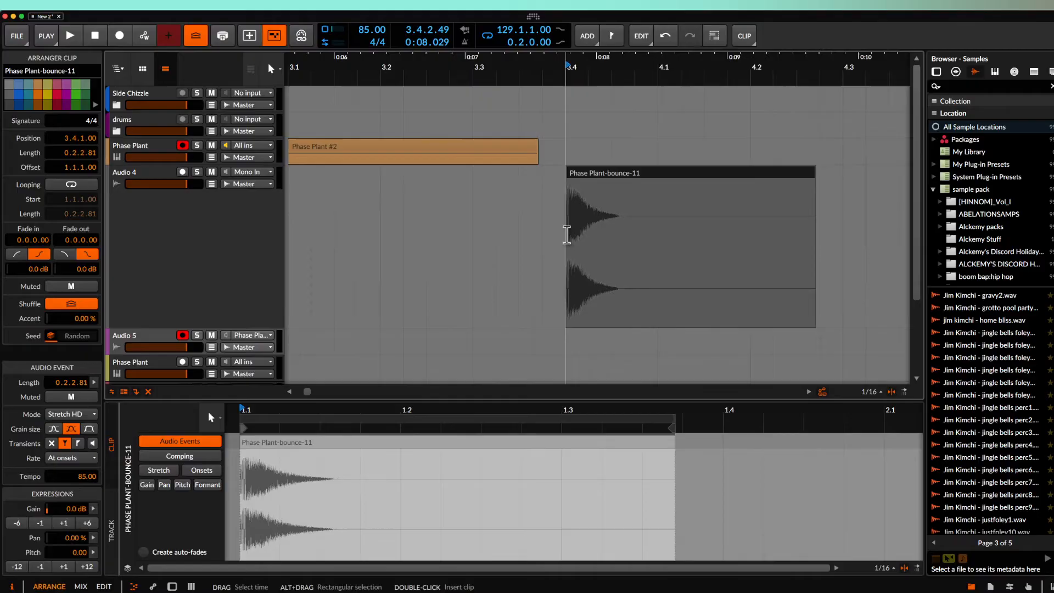
Play the Phase Plant note clip from bar 3 to compare its sound with the bounced audio
click(381, 136)
click(380, 149)
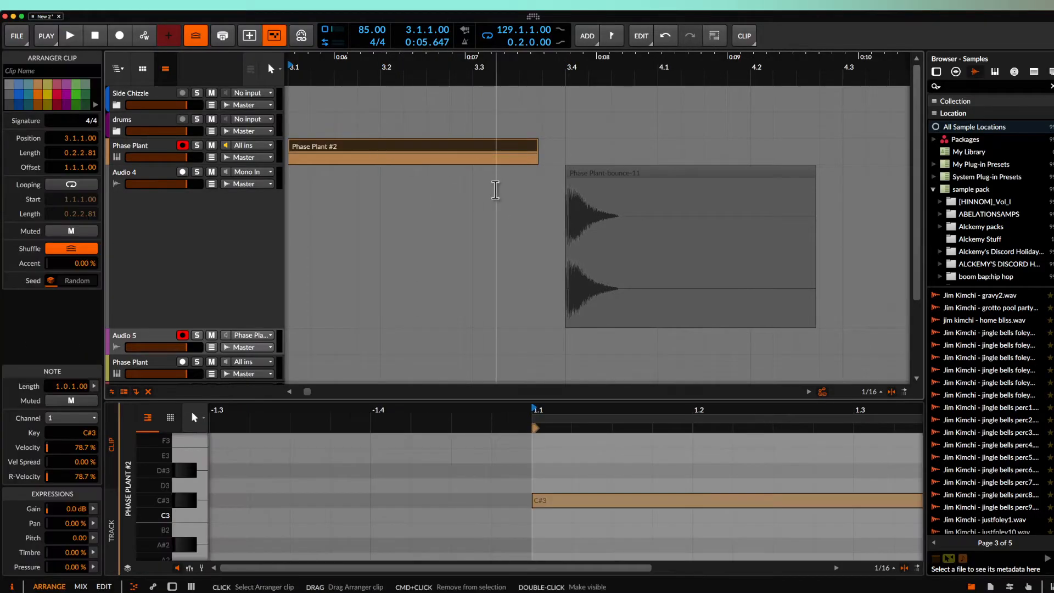
scroll(577, 216, up, 6)
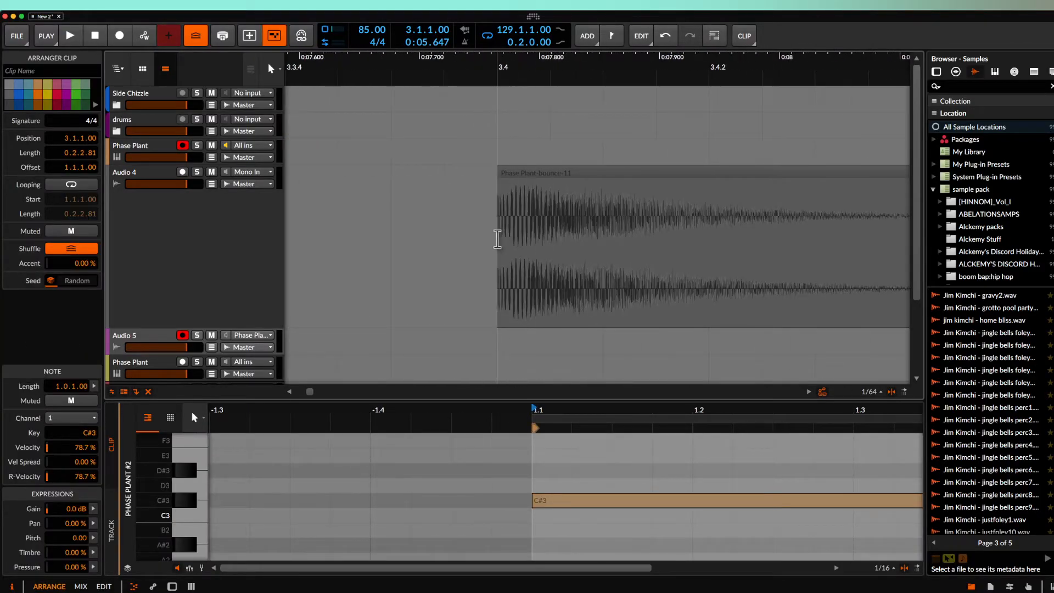
scroll(497, 239, down, 4)
scroll(383, 157, down, 2)
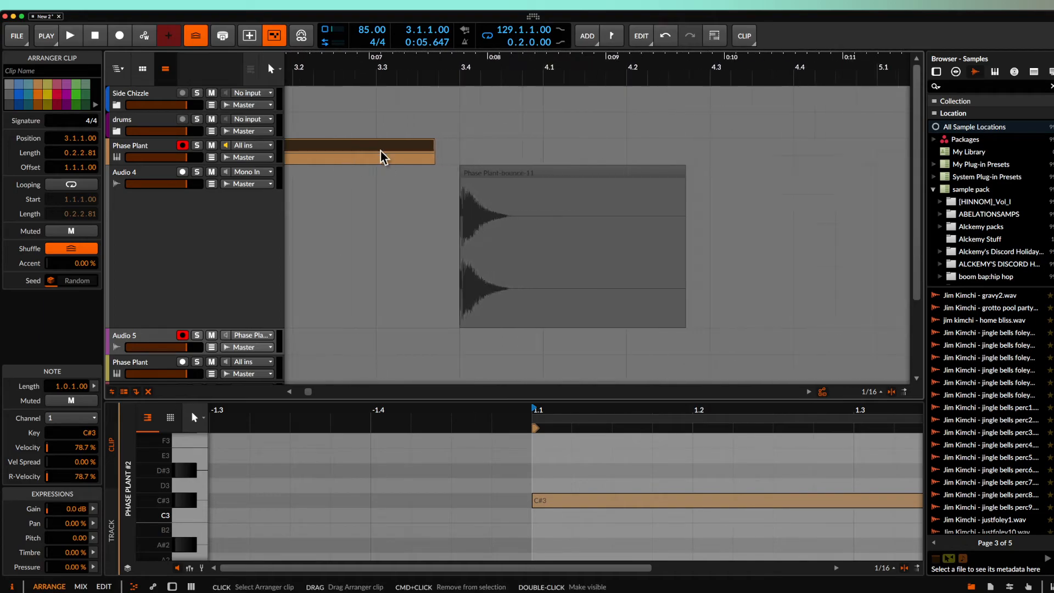
scroll(383, 156, down, 2)
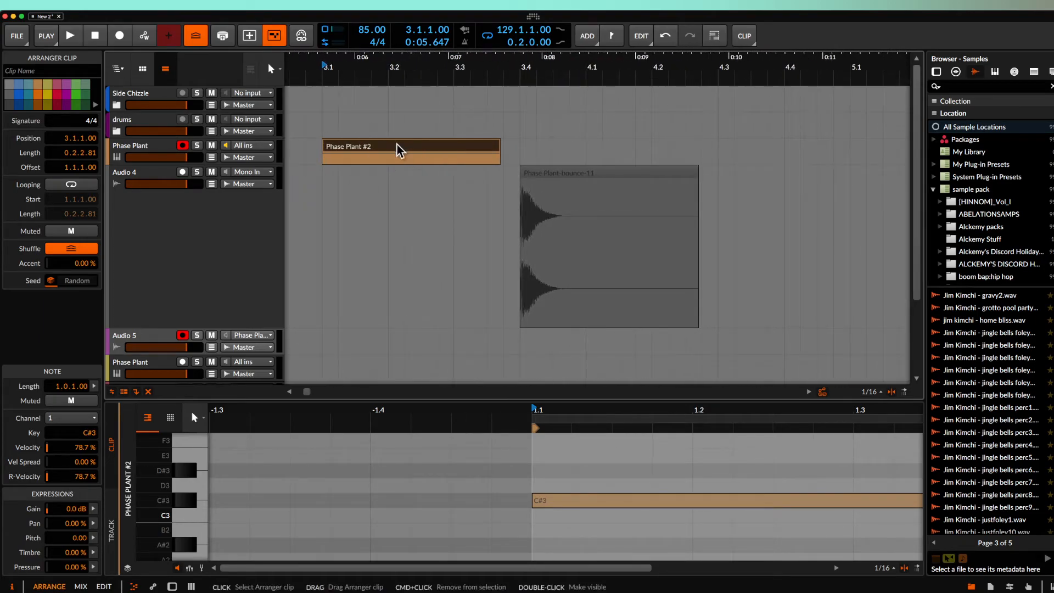
key(space)
key(space)
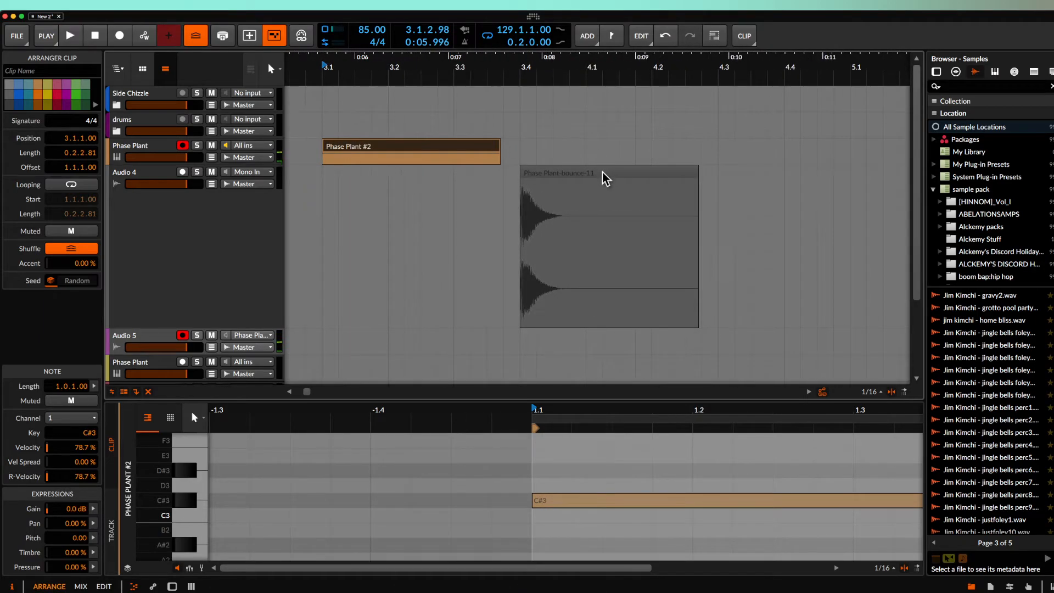
Play the bounced clip and the Phase Plant #2 note clip in turn to compare their sound
click(603, 175)
key(space)
key(space)
click(426, 148)
key(space)
key(space)
click(544, 176)
scroll(436, 156, down, 4)
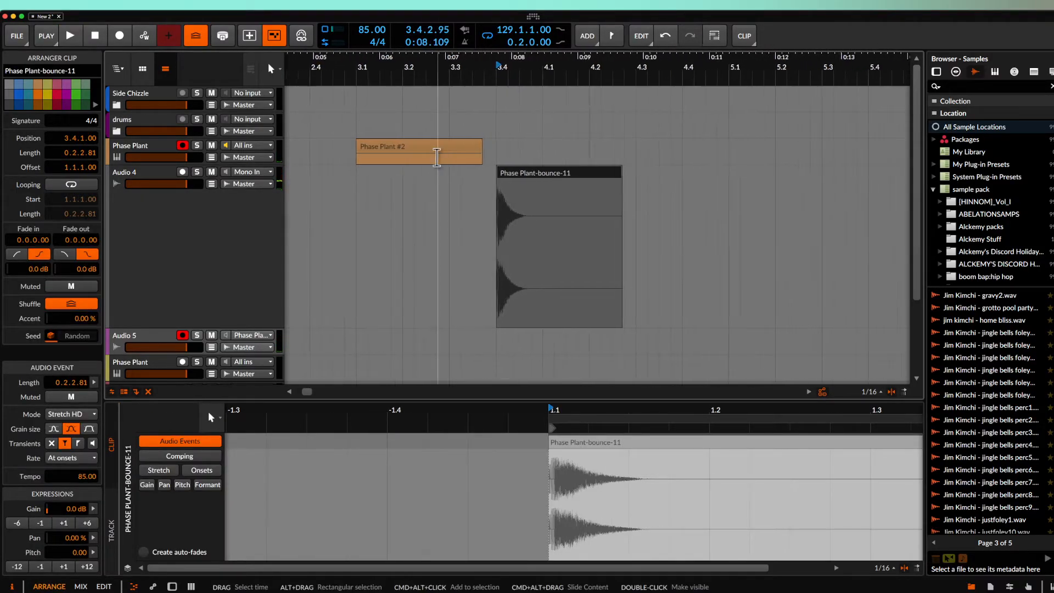
scroll(437, 157, down, 2)
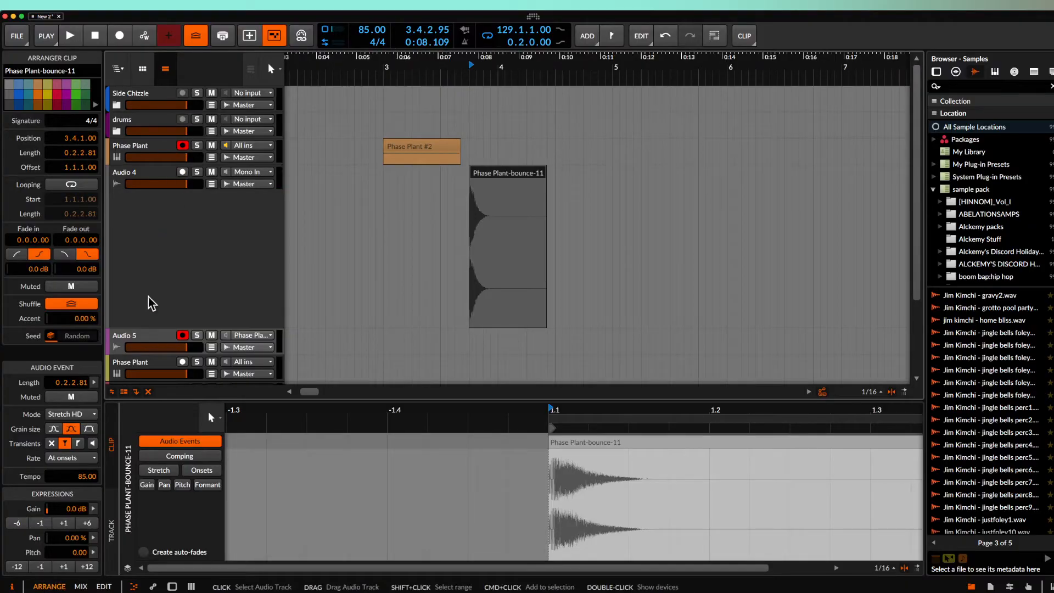
Reduce the Audio 4 track to its compact height and disarm recording on Audio 5
drag(159, 328, 160, 191)
click(436, 153)
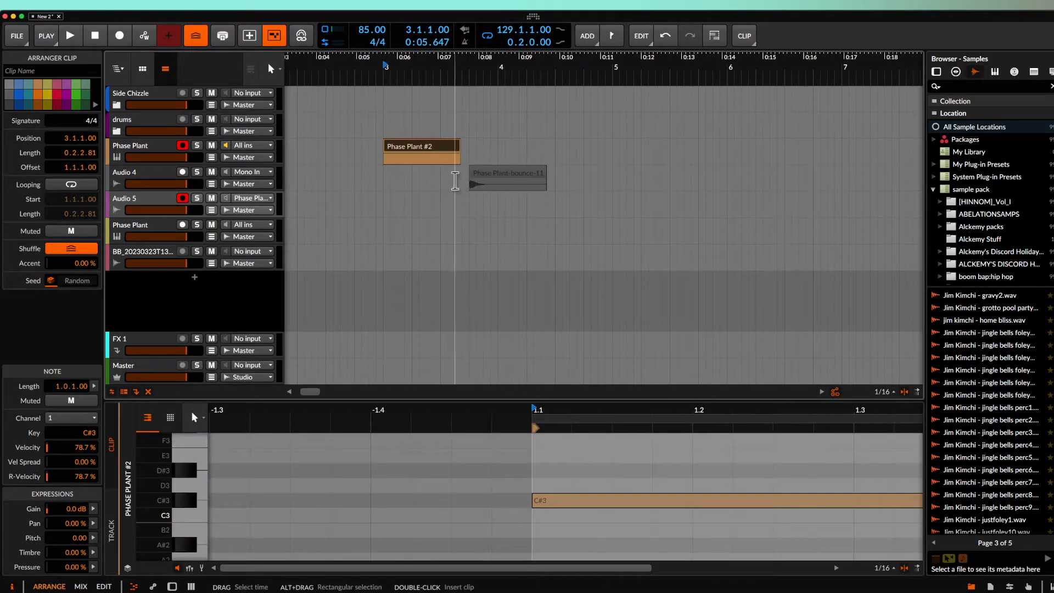
scroll(454, 181, left, 5)
scroll(455, 181, down, 3)
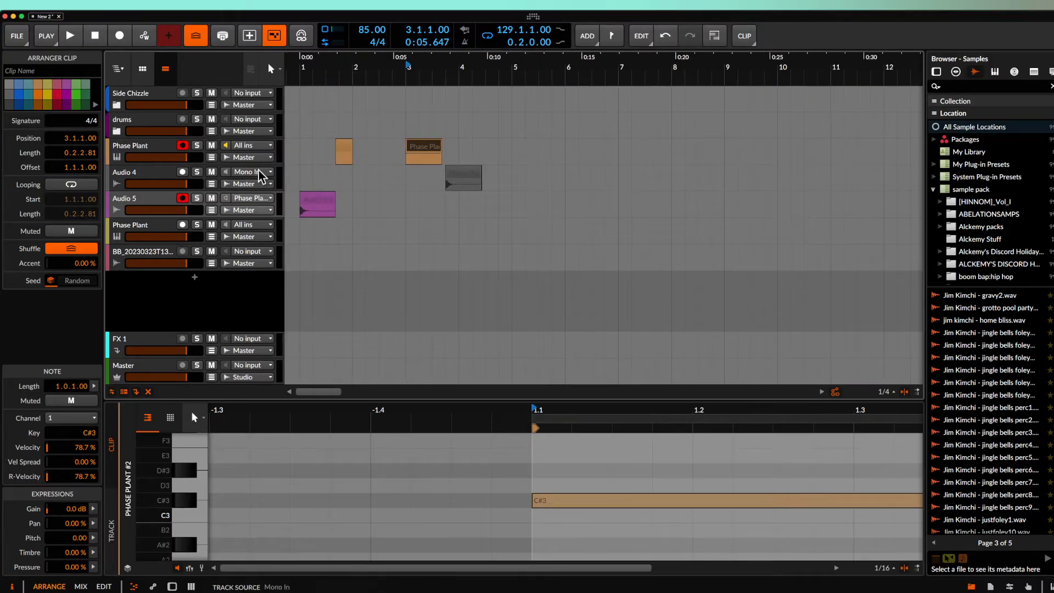
click(182, 198)
Open Rolling Sampler on the Master track and place its isolated captured hit on Audio 5 at bar 5
click(144, 365)
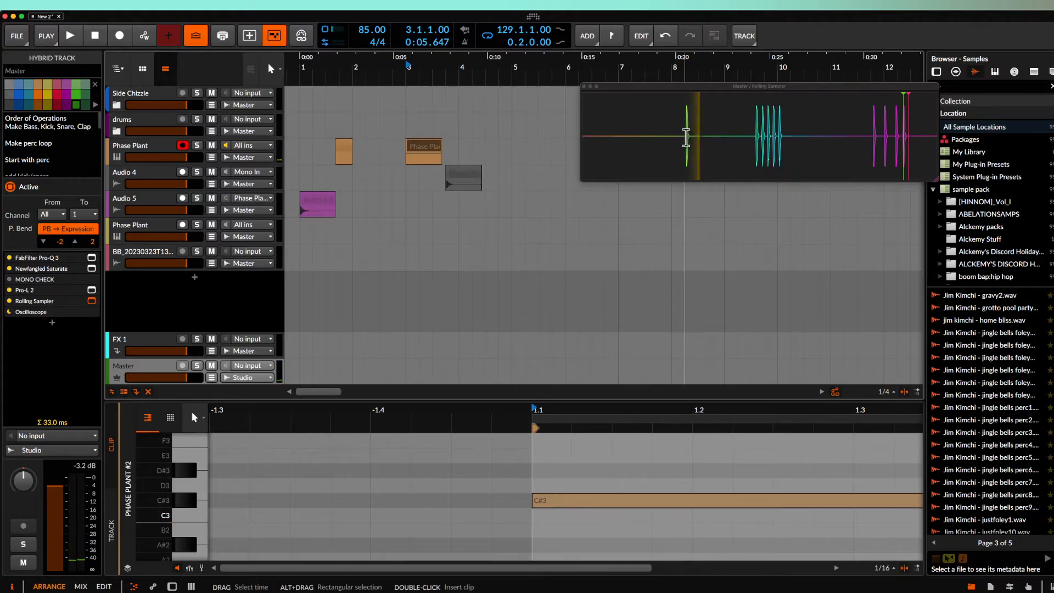
click(686, 139)
drag(688, 138, 519, 212)
scroll(518, 211, up, 15)
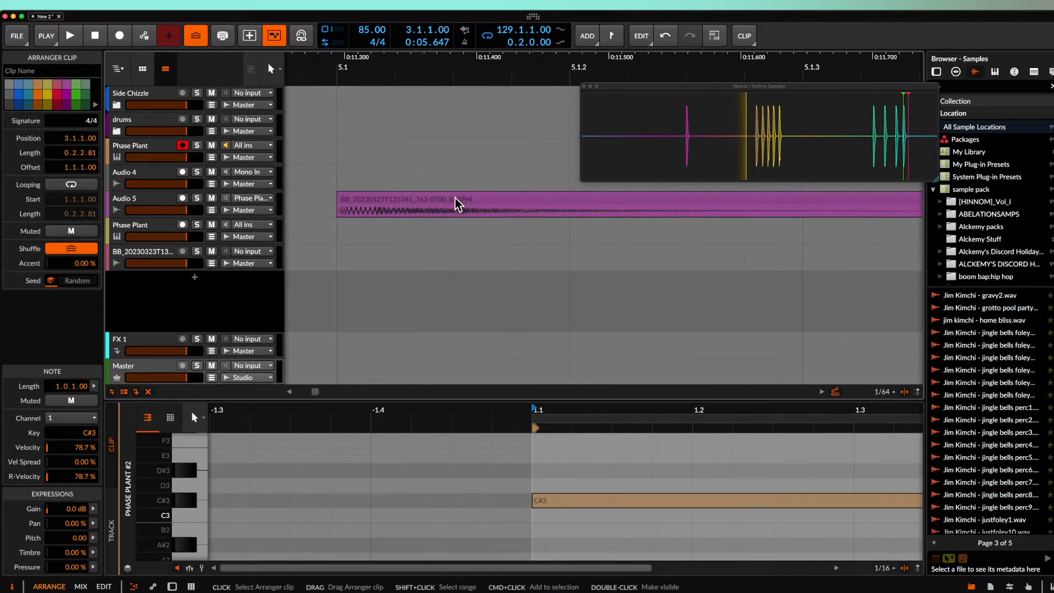
Play the captured clip on Audio 5 from bar 5 to check its sound and waveform
click(454, 204)
scroll(455, 205, down, 6)
key(space)
key(space)
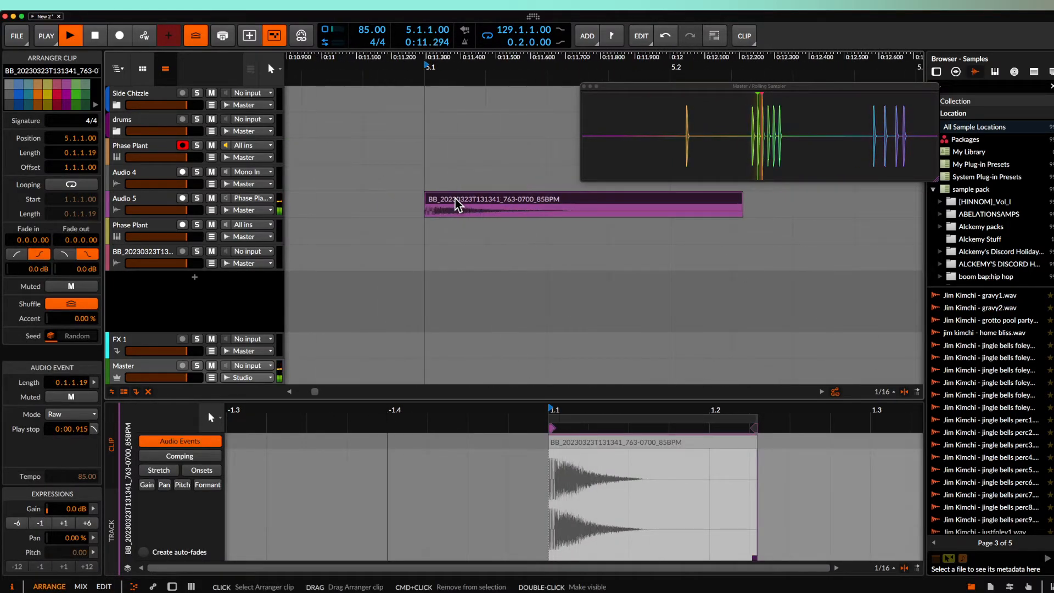
Delete all clips between 1.1.1.00 and 6.4.1.00 on the Phase Plant, Audio 4 and Audio 5 tracks
scroll(455, 205, down, 8)
scroll(431, 201, down, 3)
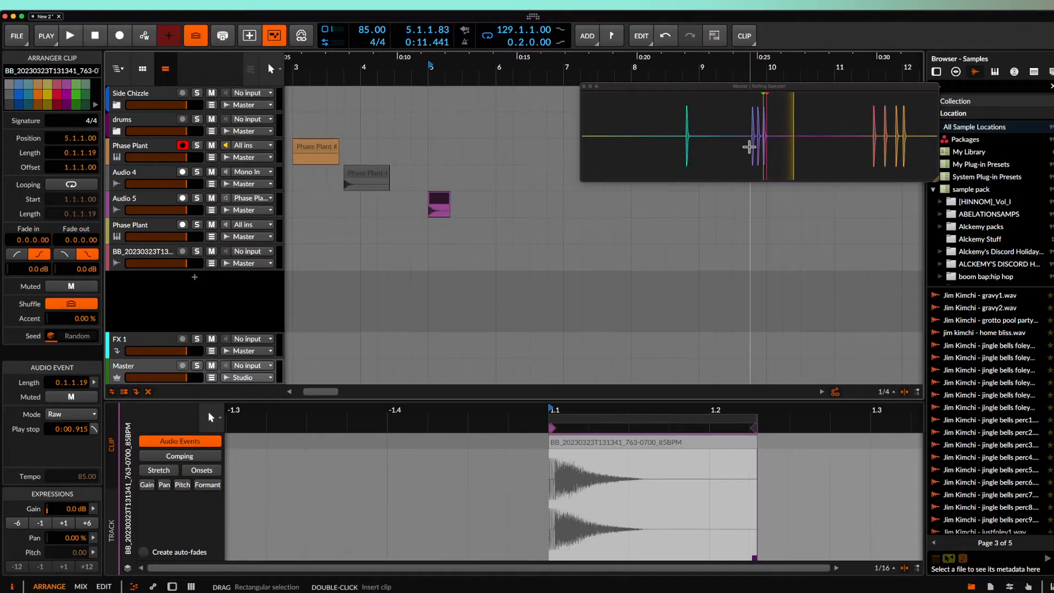
scroll(496, 161, down, 3)
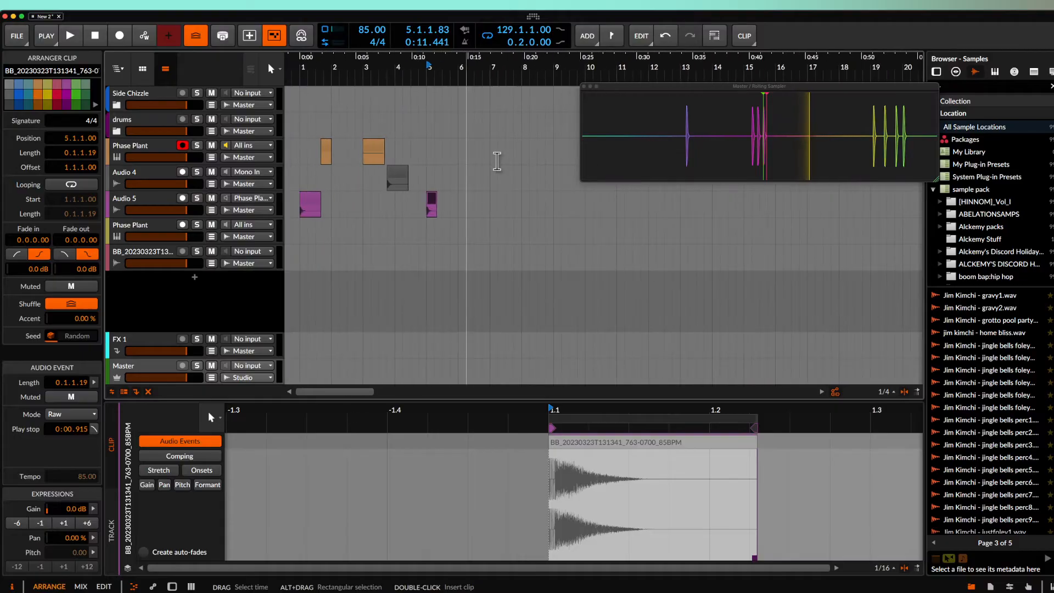
drag(300, 153, 482, 230)
key(Delete)
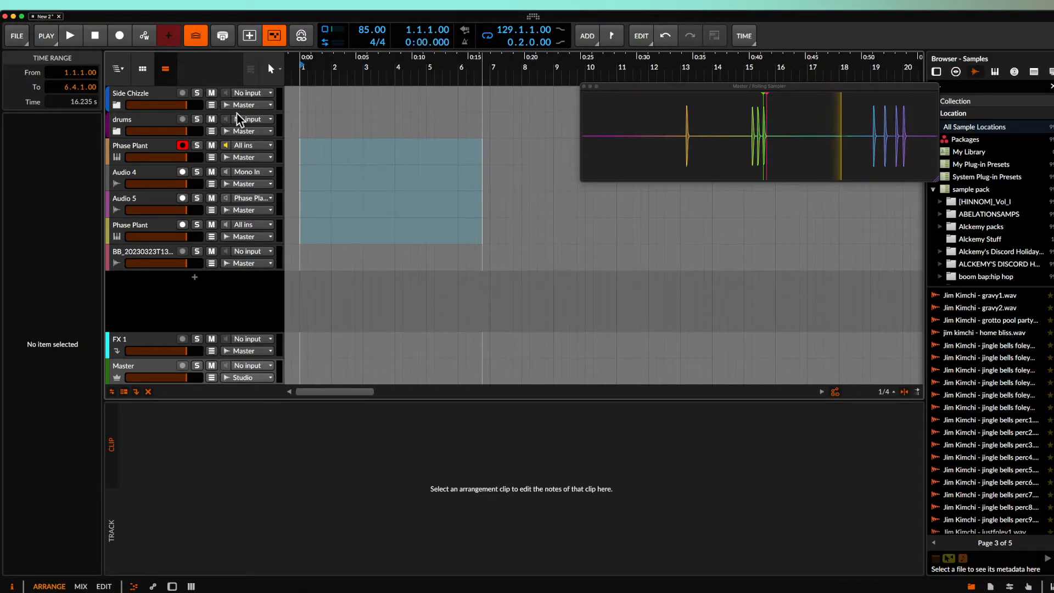
Play the VENOM patch on the second Phase Plant track while varying its Filter, Impact and Move macros, with the on-screen keyboard shown
click(151, 221)
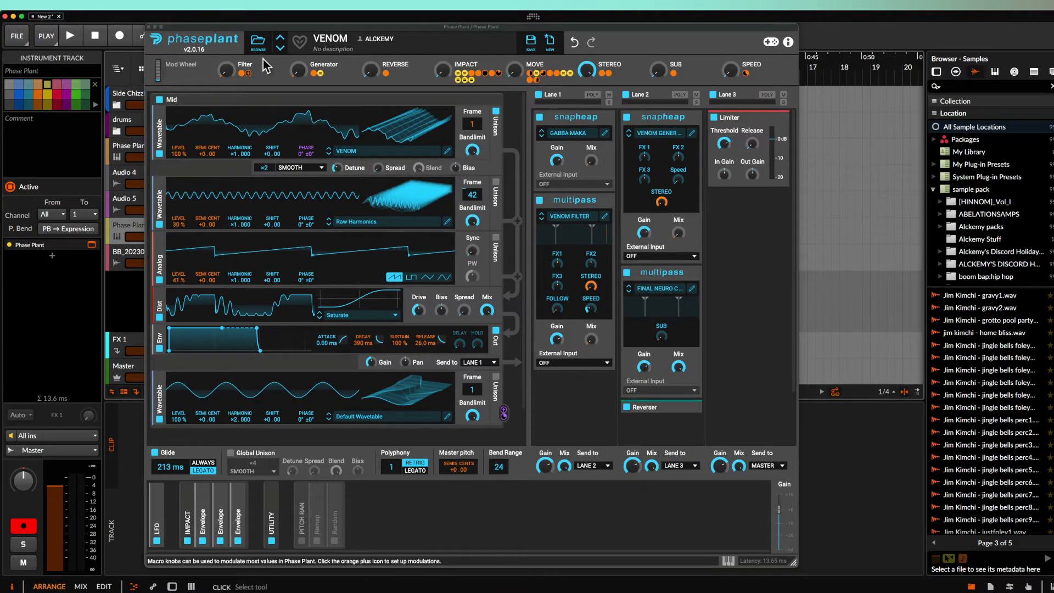
double_click(243, 66)
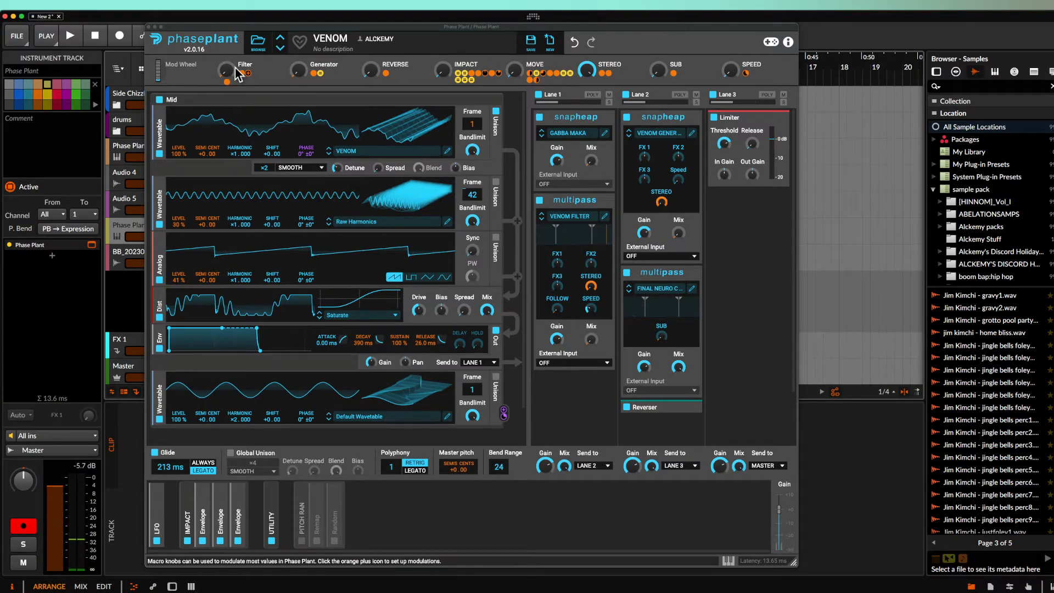
drag(226, 72, 226, 11)
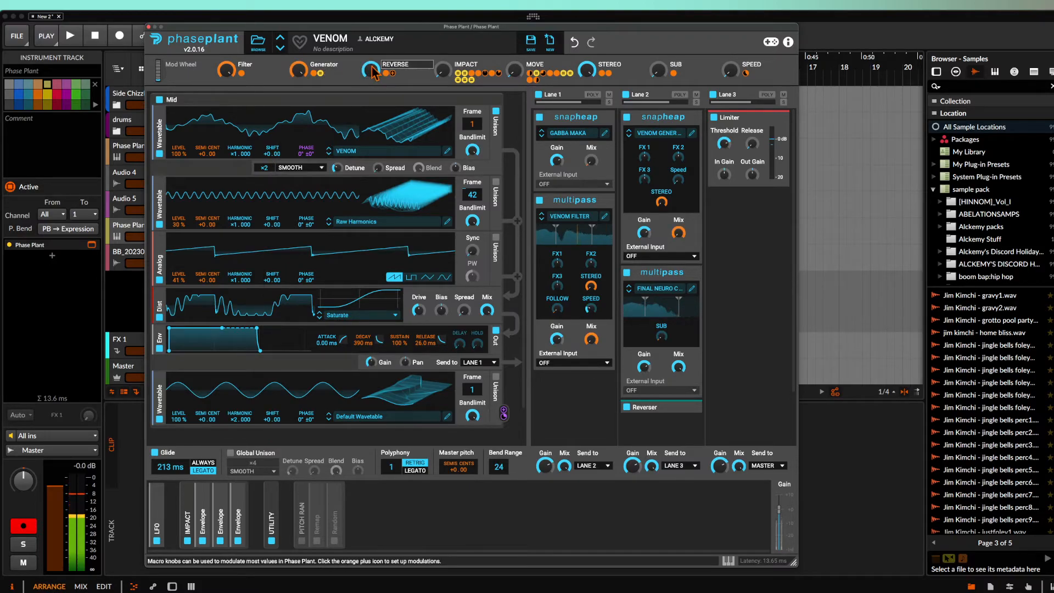
drag(446, 79, 443, 76)
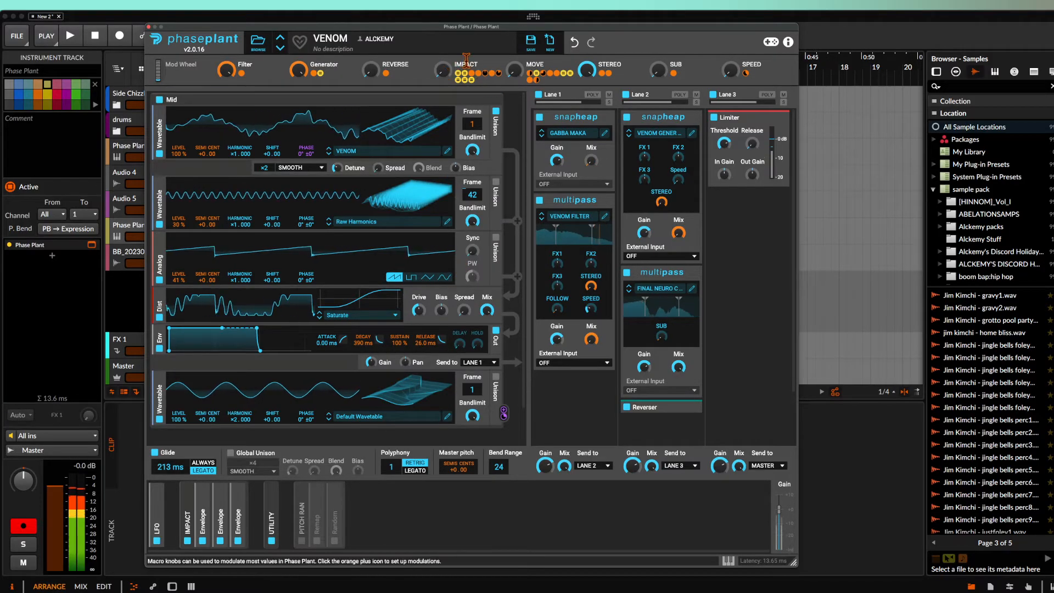
drag(516, 77, 515, 73)
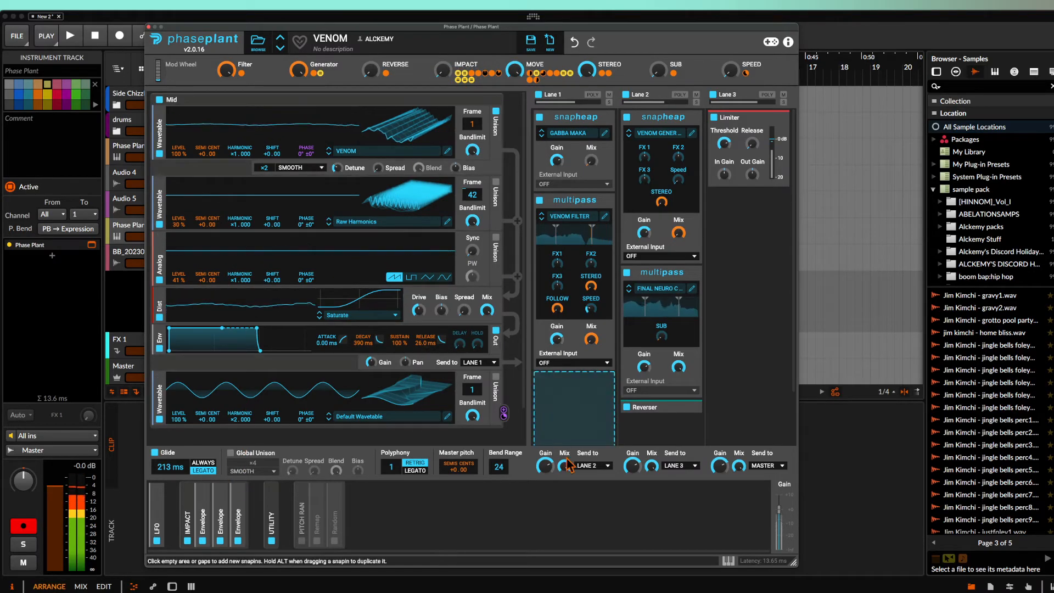
click(727, 560)
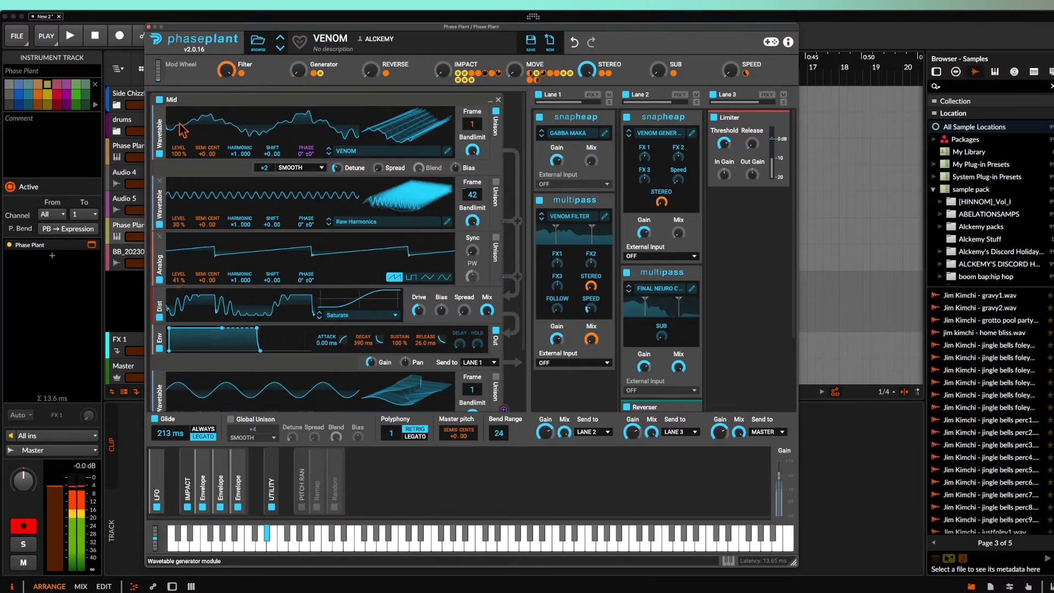
click(148, 26)
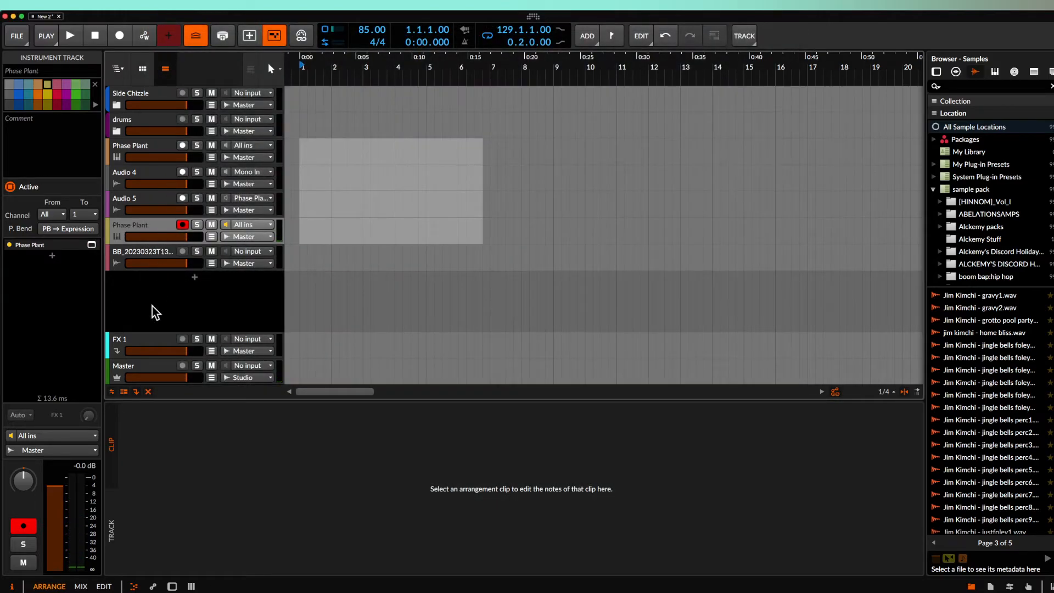
Select the whole macro performance in the Master track's Rolling Sampler and place it on a new audio track at bar 1
click(150, 368)
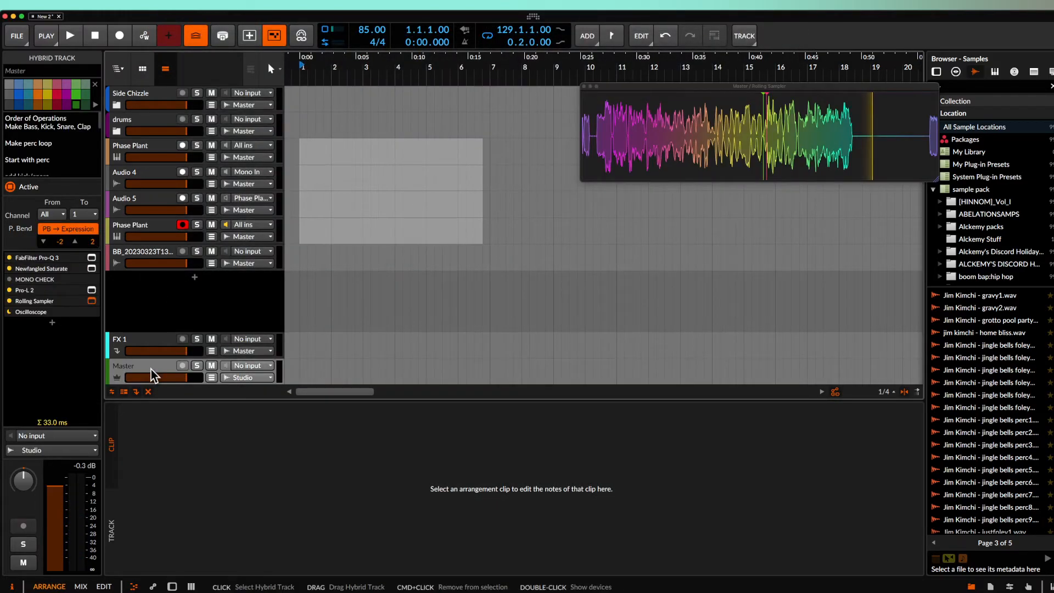
click(599, 147)
drag(599, 147, 867, 156)
drag(701, 143, 307, 280)
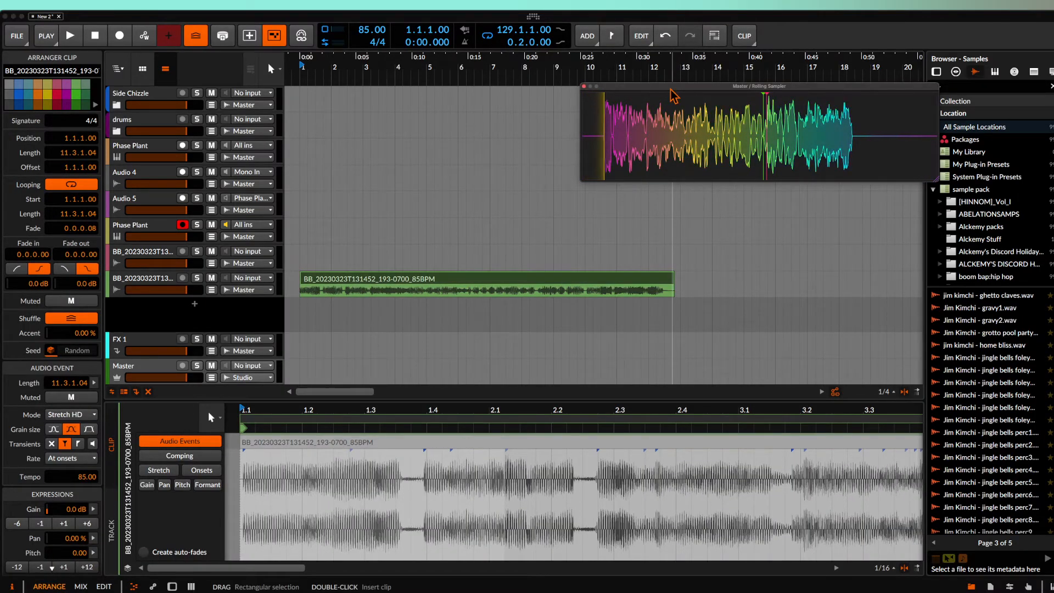
Look through Rolling Sampler's themes, recording settings and display gain options
right_click(606, 113)
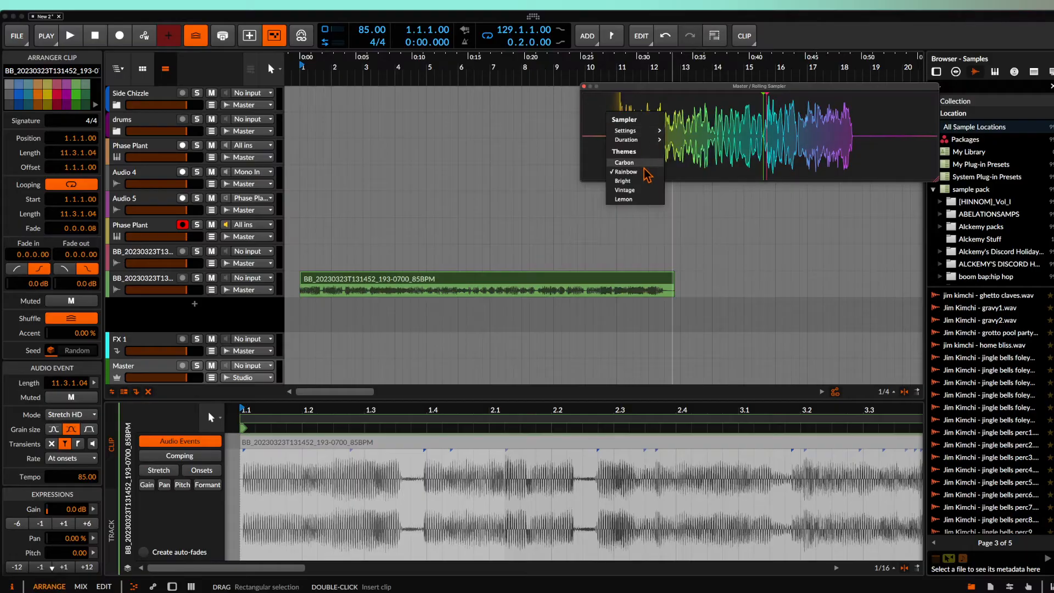
mouse_move(627, 137)
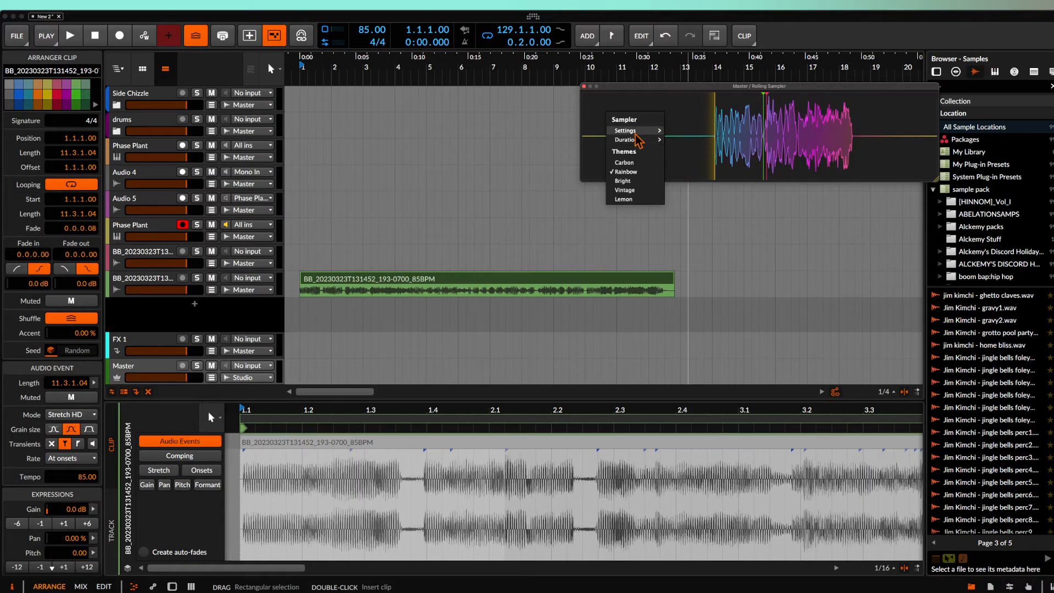
mouse_move(699, 203)
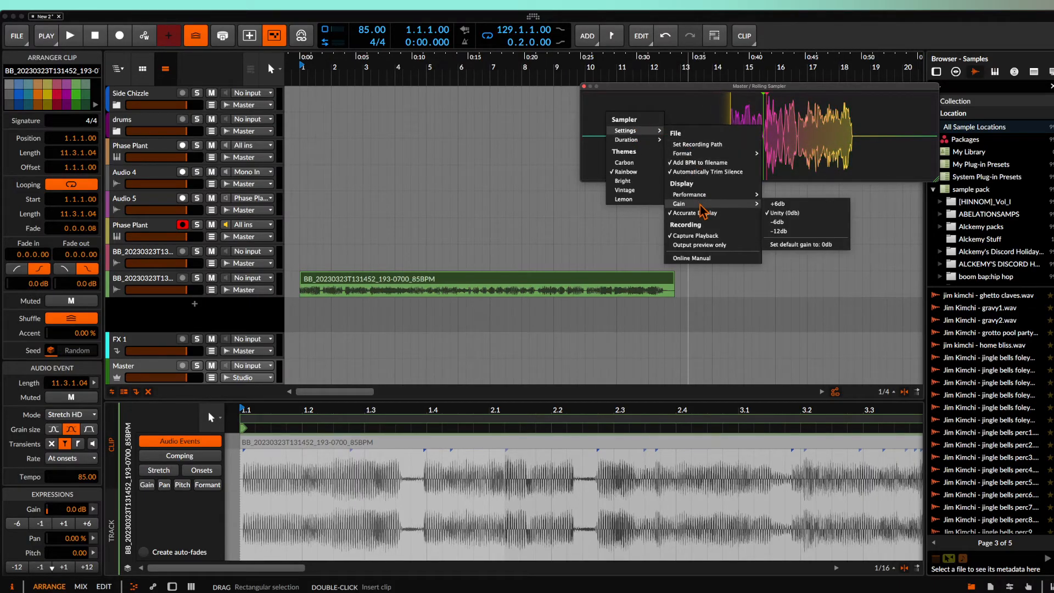
Switch to Finder, examine the saved recordings in the ROLLING SAMPLER folder inside sample pack, and close the window
key(super+Tab)
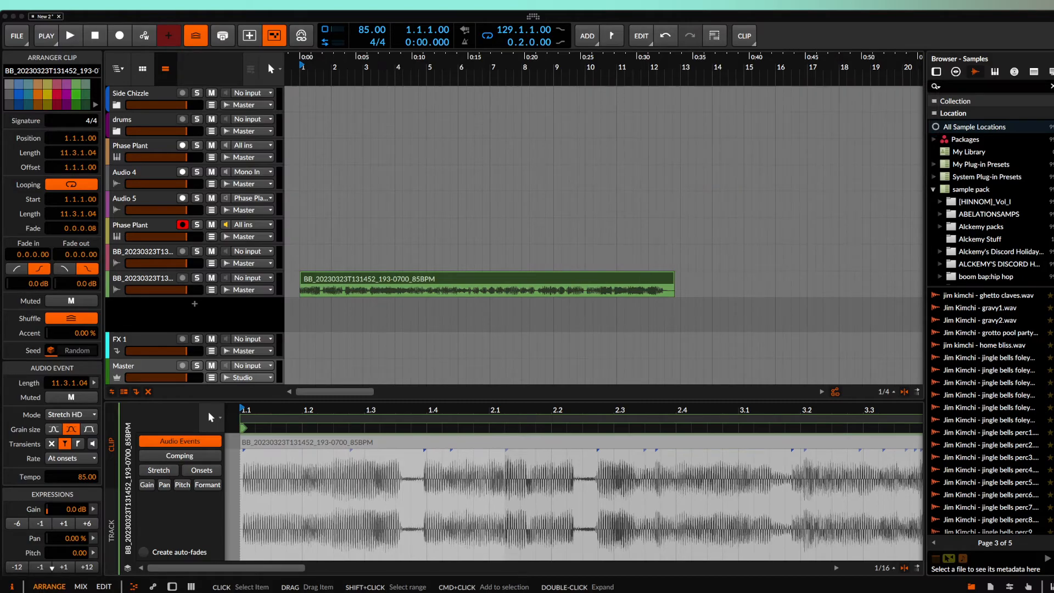
click(318, 206)
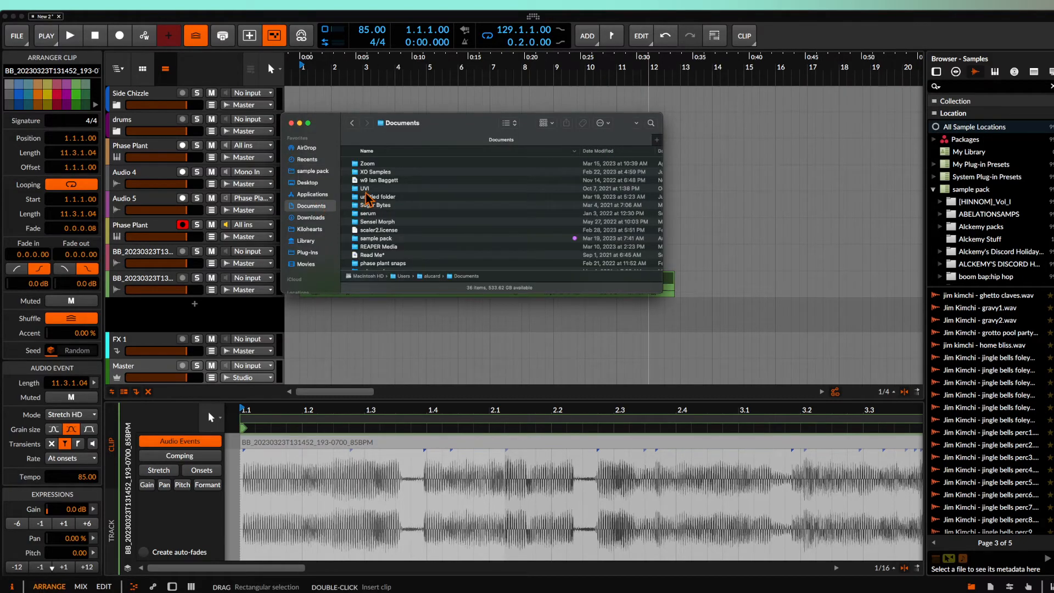
click(311, 171)
scroll(398, 197, down, 5)
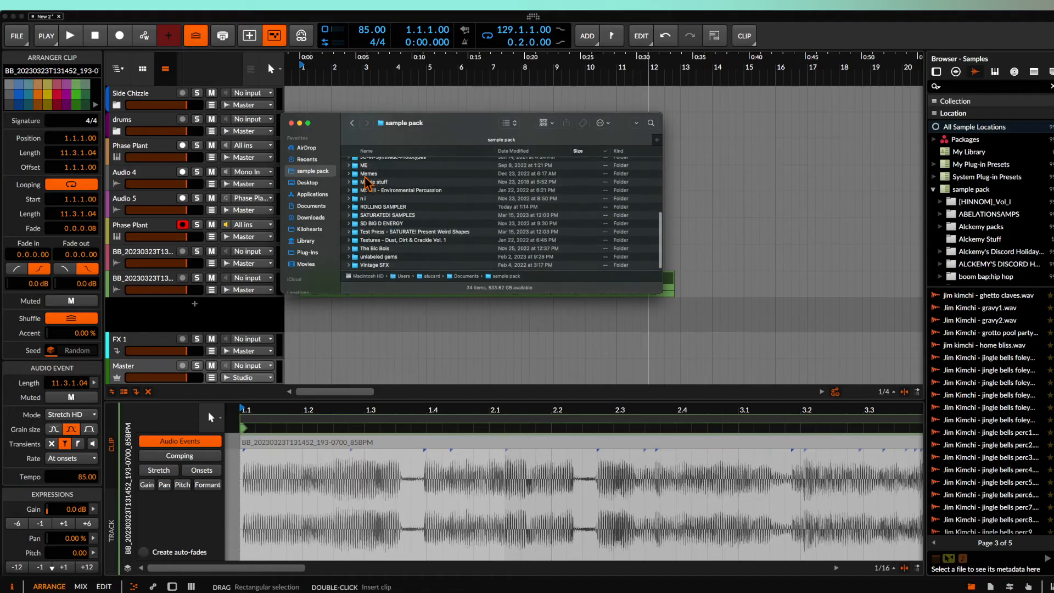
double_click(392, 203)
scroll(393, 203, down, 5)
scroll(392, 203, down, 8)
scroll(395, 245, up, 10)
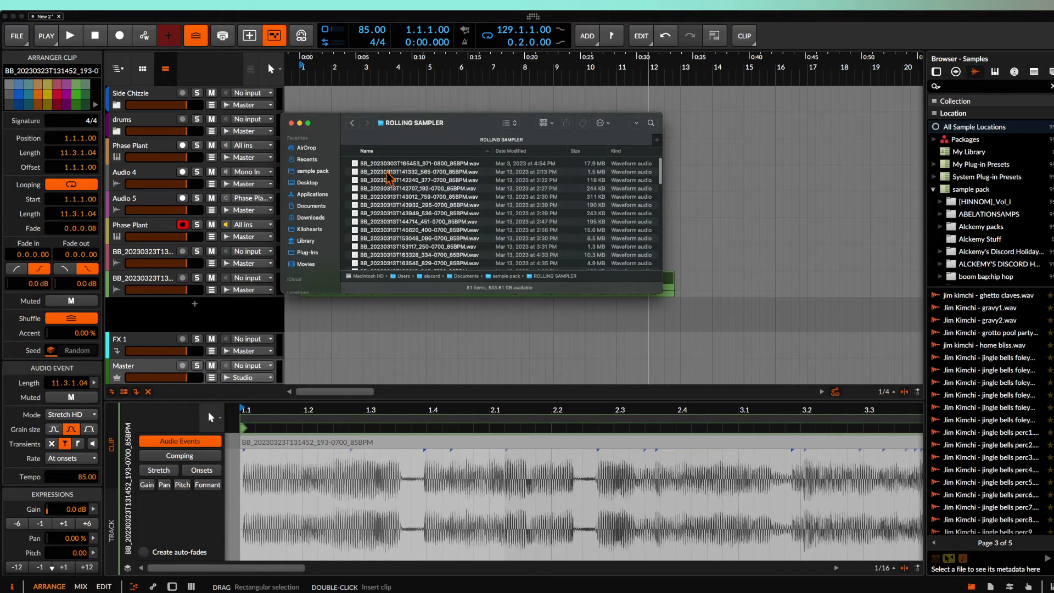
click(292, 123)
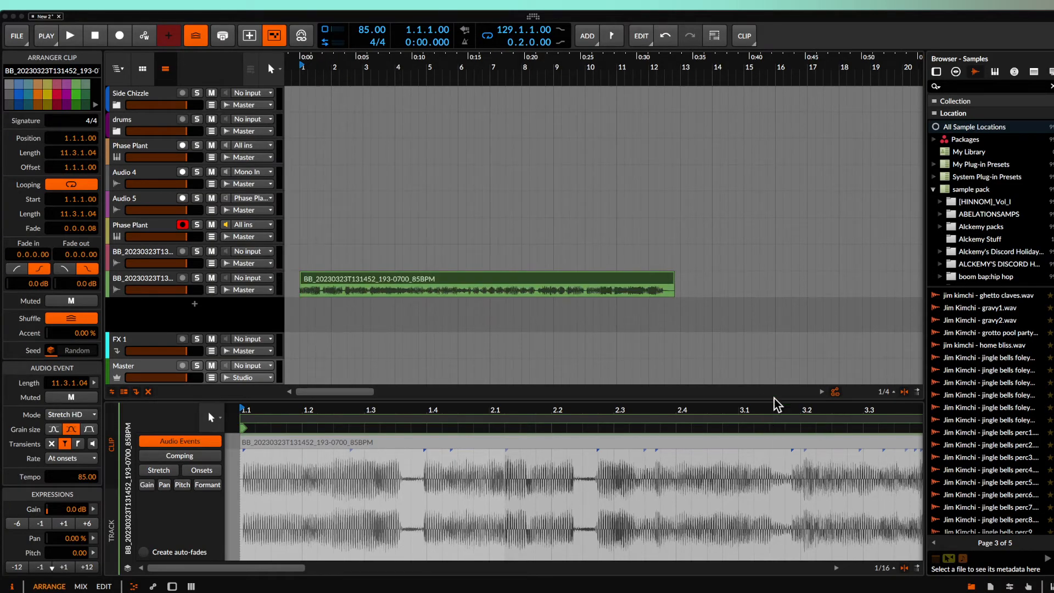
Show the project's file list and move the Rolling Sampler window clear of it
click(990, 586)
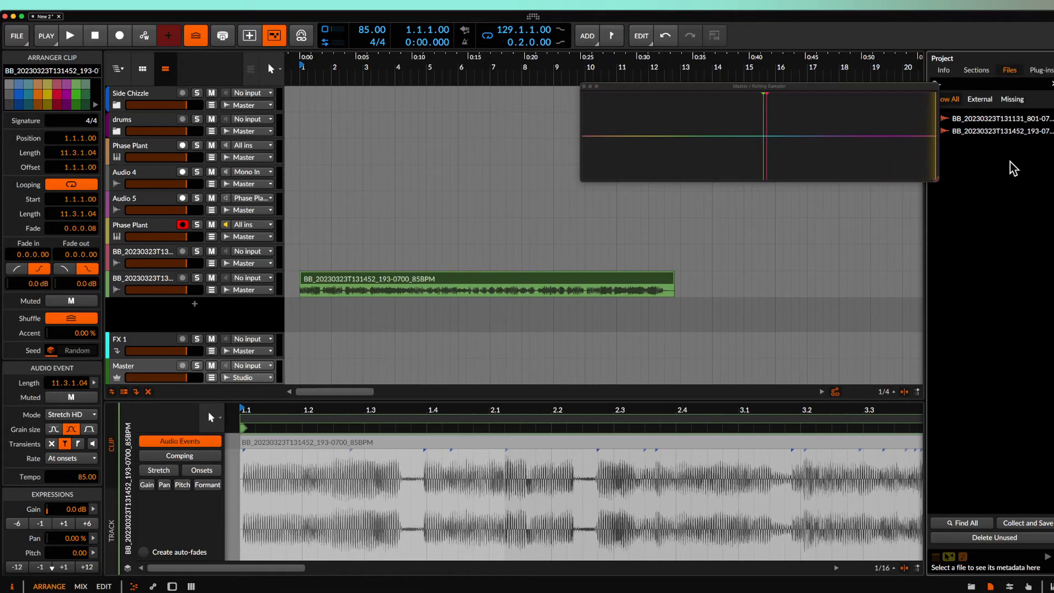
drag(928, 86, 898, 90)
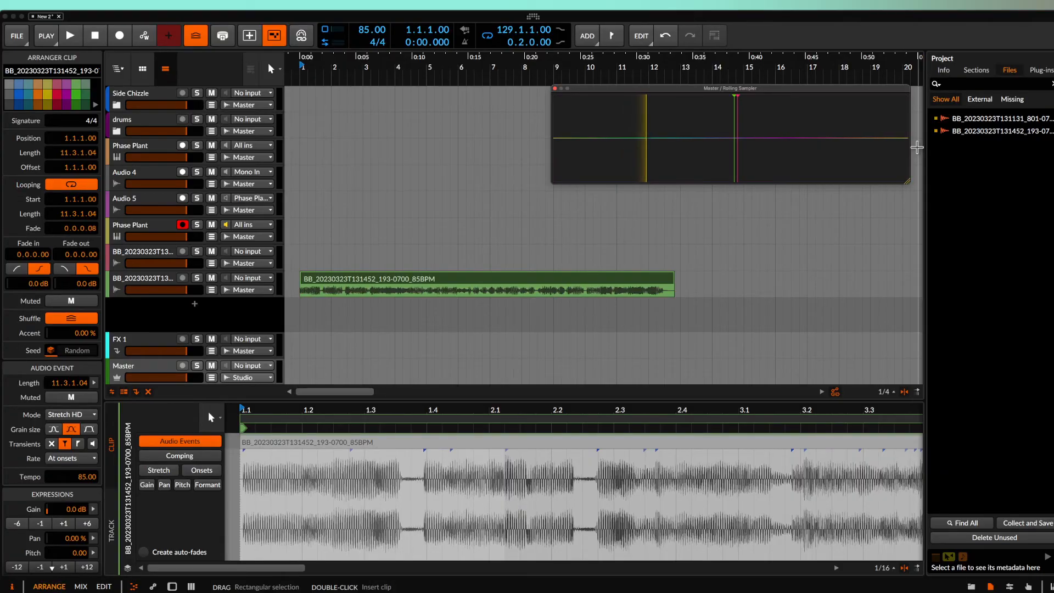
Reposition the Rolling Sampler window slightly and select a long stretch of its buffer ending just before the playback markers
drag(713, 128, 757, 128)
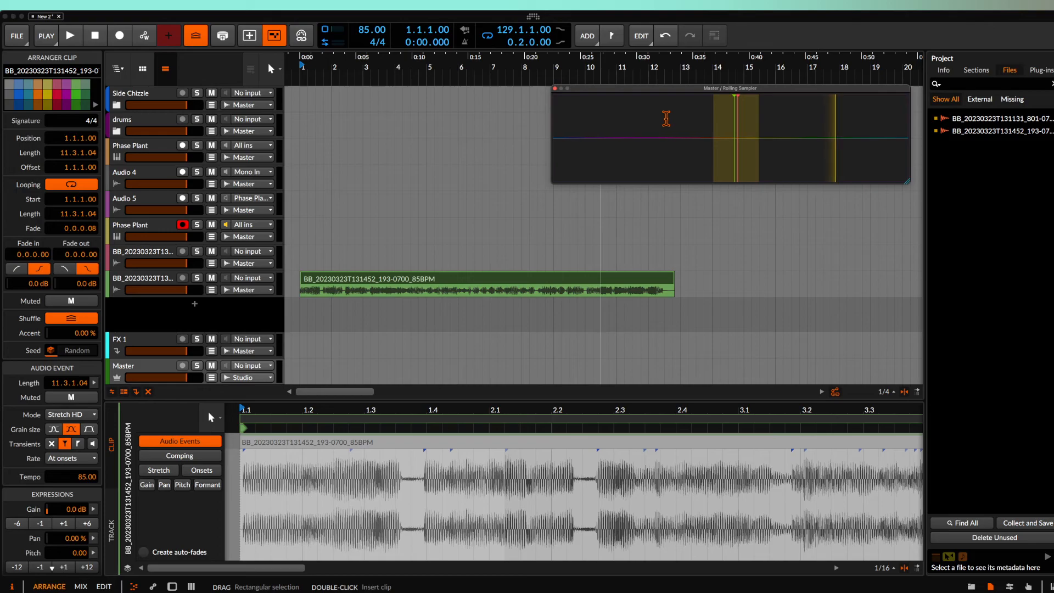
mouse_move(653, 89)
mouse_down()
mouse_move(516, 110)
mouse_move(664, 91)
mouse_up()
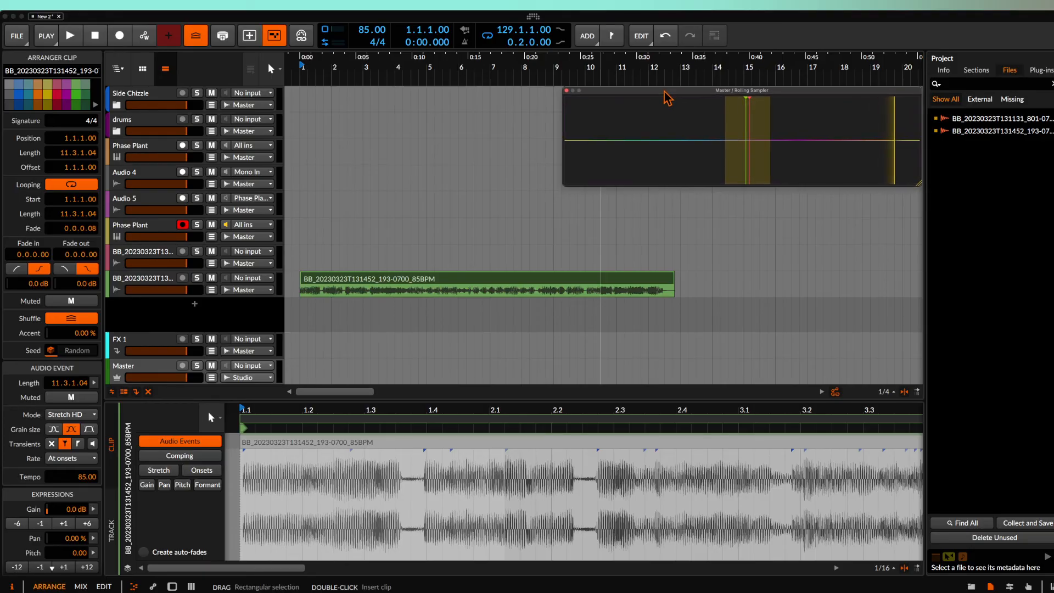
drag(623, 137, 739, 141)
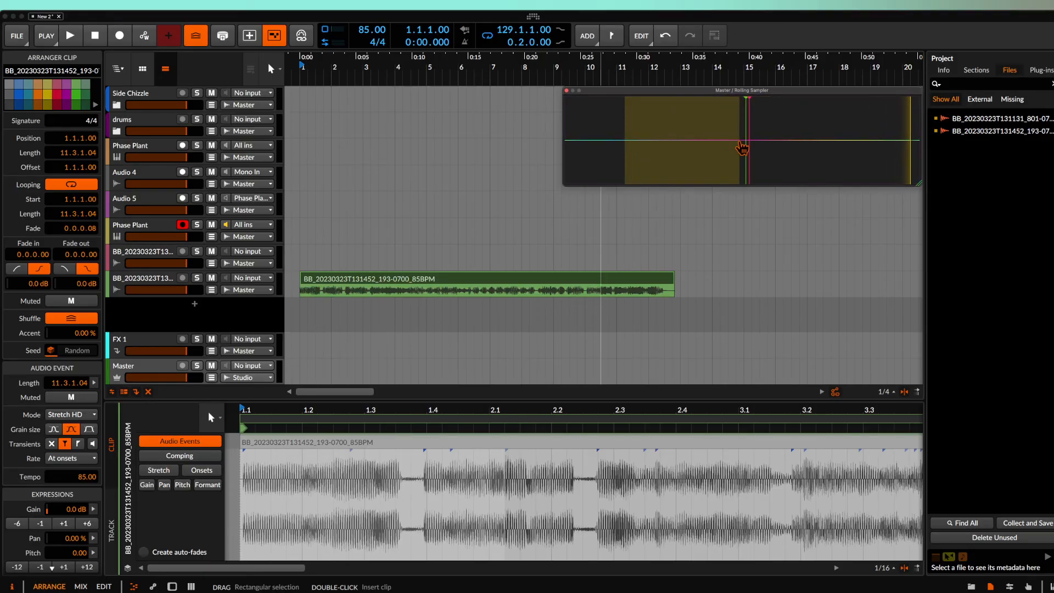